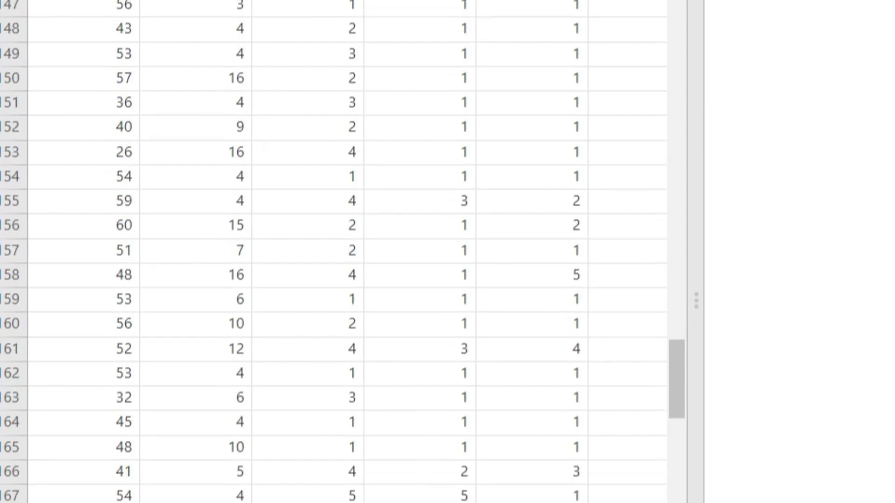
scroll(343, 252, down, 2)
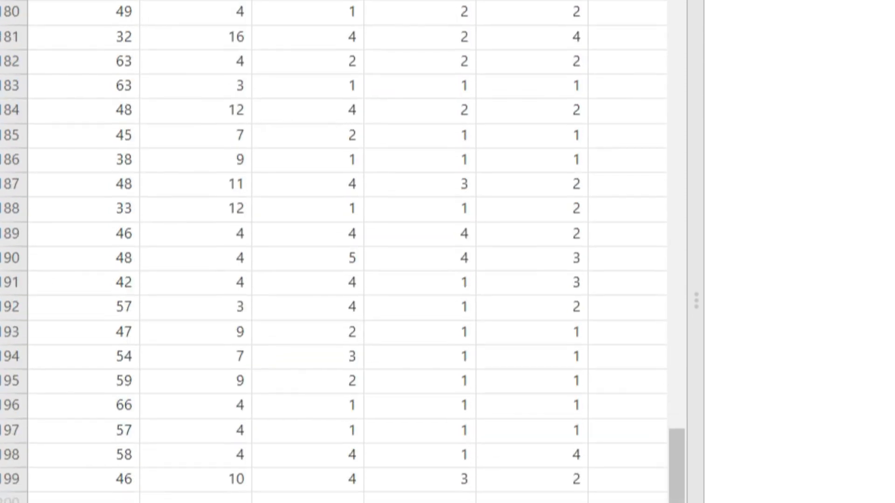
Scroll back to the ptsd1 column and open its variable setup
scroll(252, 58, up, 6)
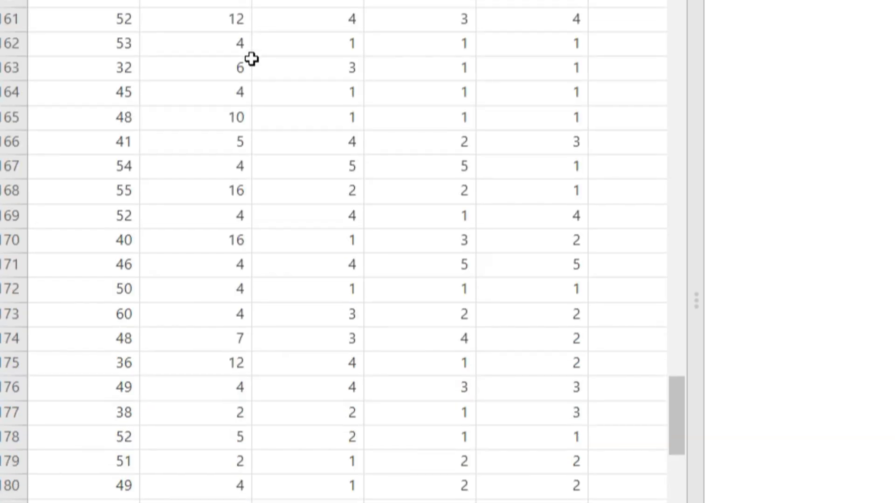
scroll(252, 58, up, 20)
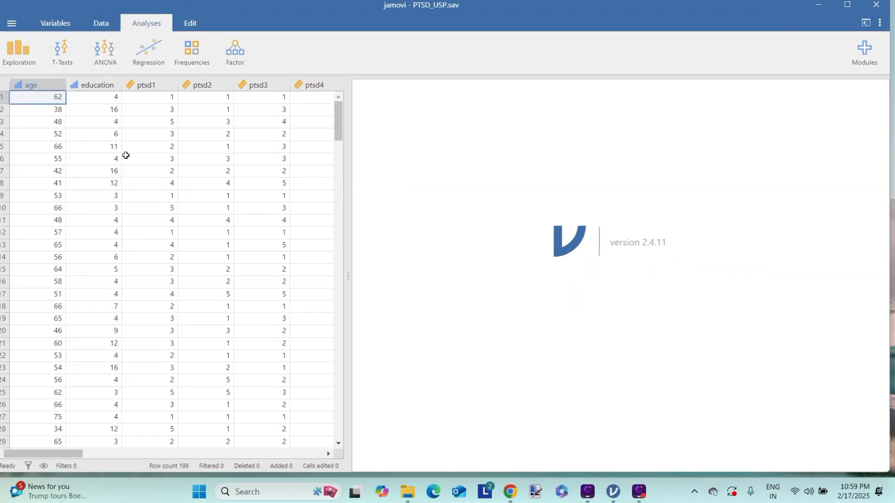
drag(65, 456, 319, 453)
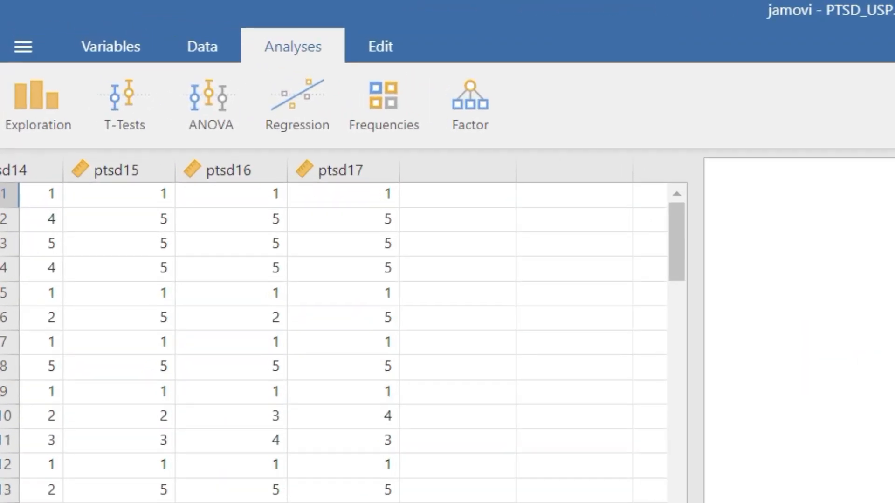
scroll(343, 342, left, 15)
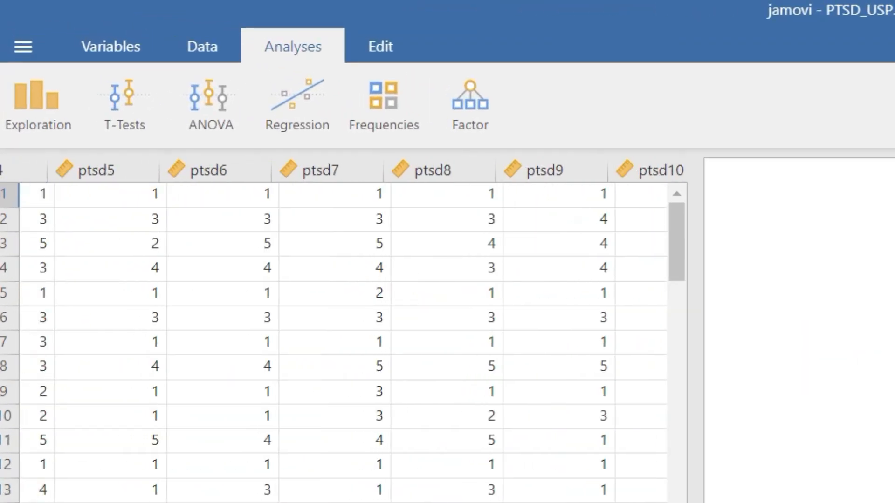
scroll(343, 332, left, 8)
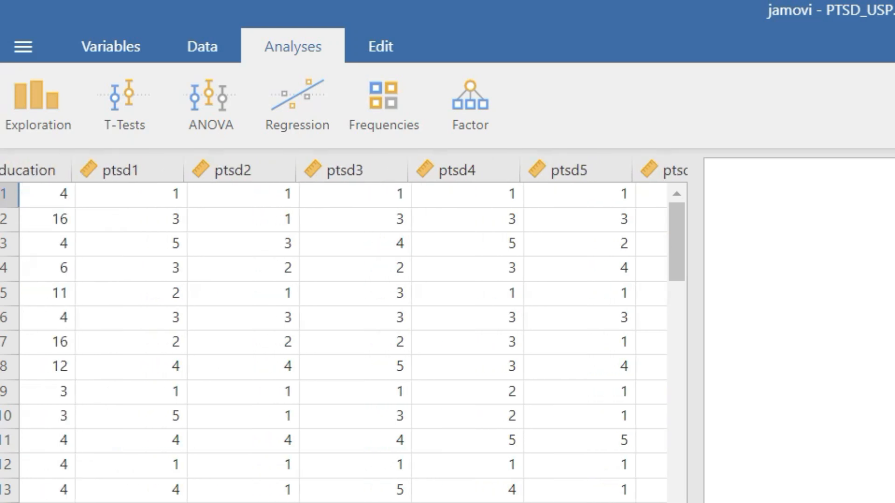
scroll(343, 331, left, 3)
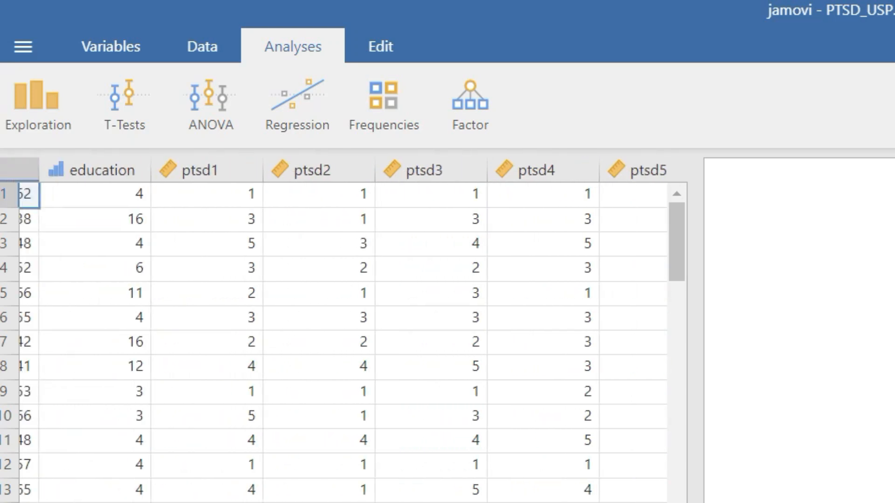
click(200, 173)
double_click(200, 173)
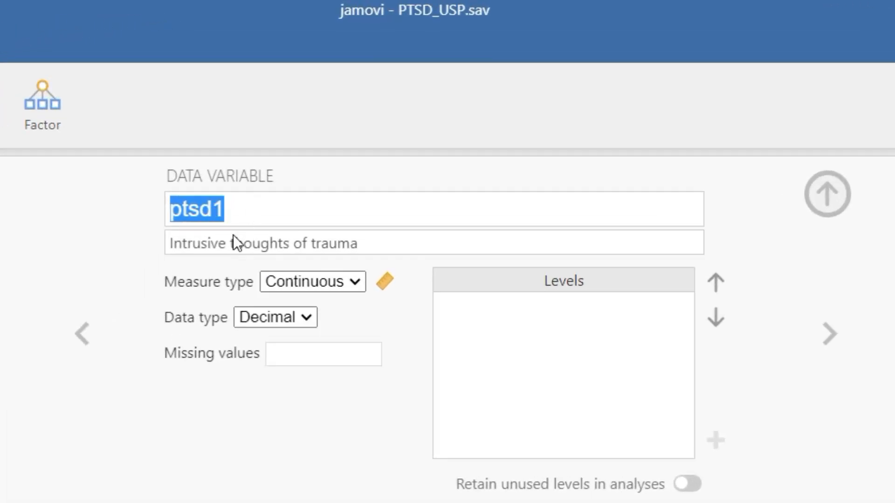
Review item descriptions from ptsd2 to ptsd5, stop on ptsd4, then open the Factor menu
click(824, 338)
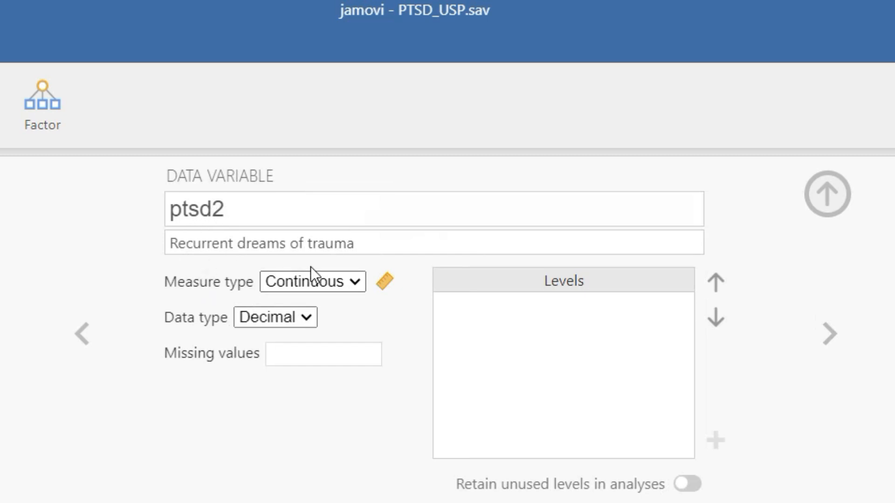
key(Right)
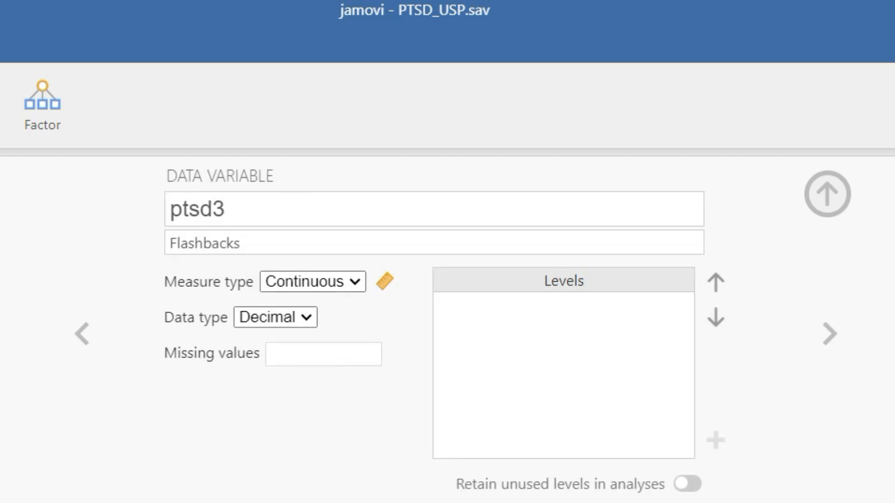
key(Right)
key(Right)
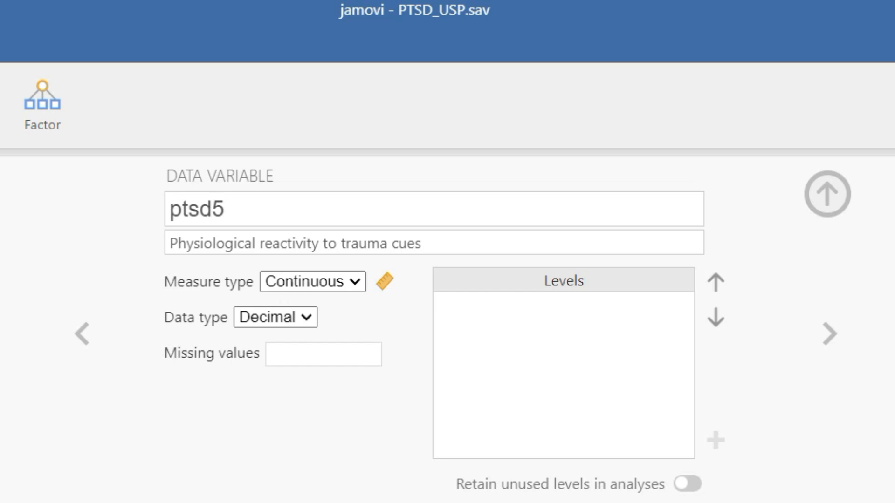
scroll(311, 326, down, 2)
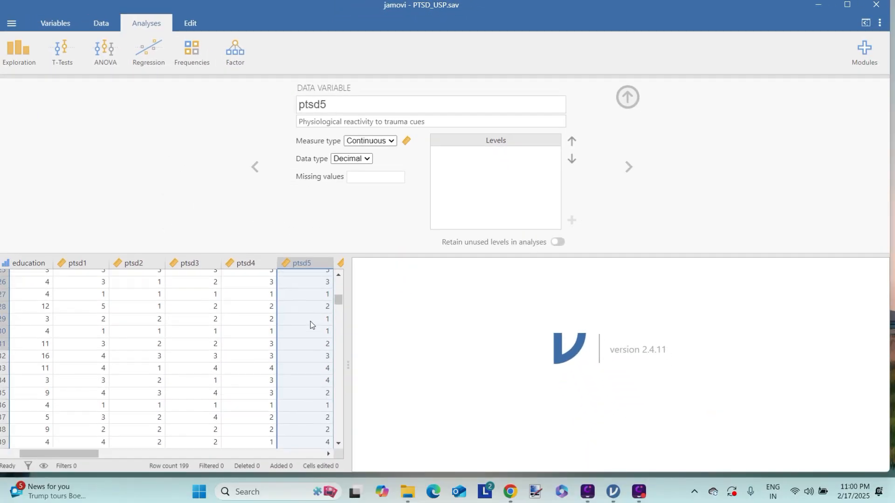
scroll(311, 325, down, 2)
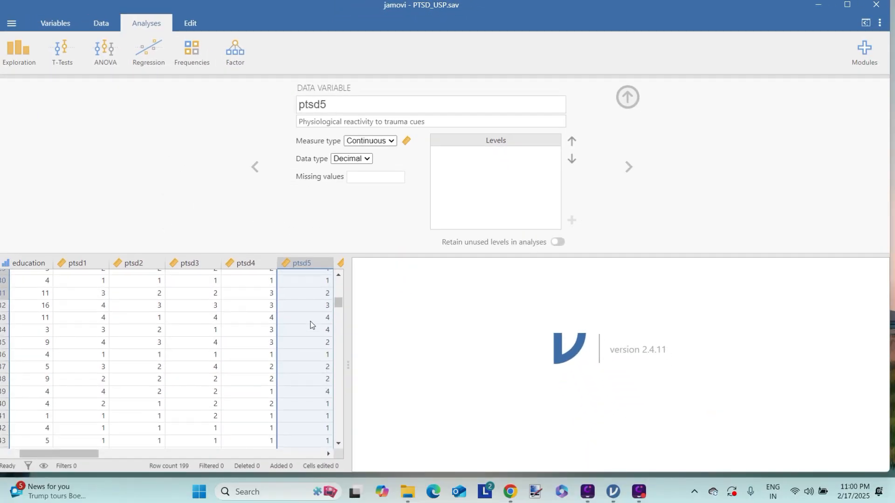
scroll(311, 325, down, 2)
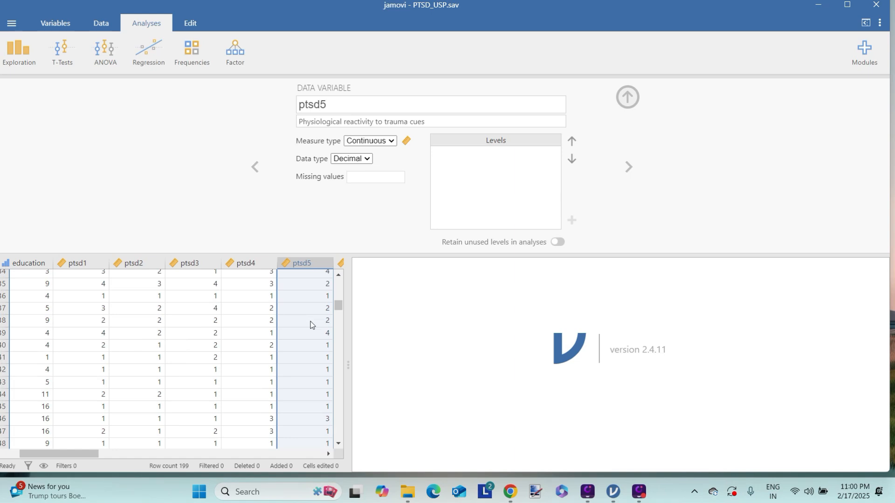
scroll(312, 325, up, 10)
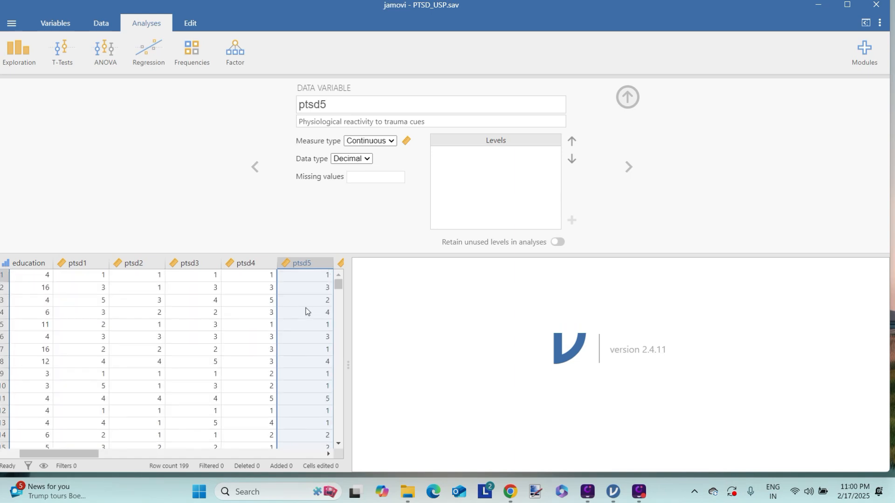
click(255, 171)
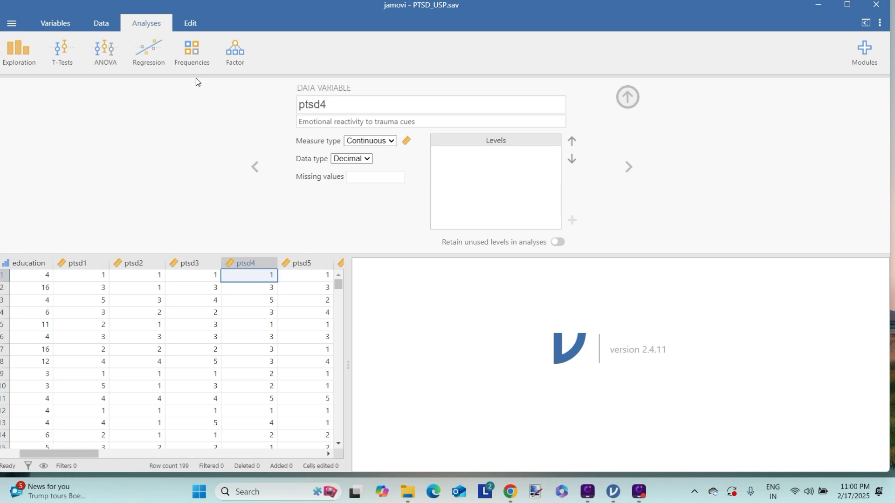
click(231, 57)
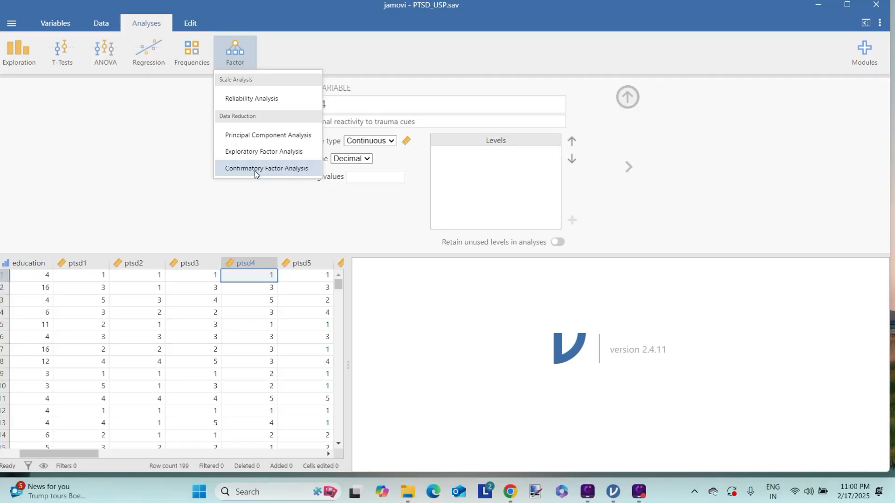
Dismiss the Factor menu, close variable setup, and view the installed modules jmv and scatr
drag(90, 456, 31, 454)
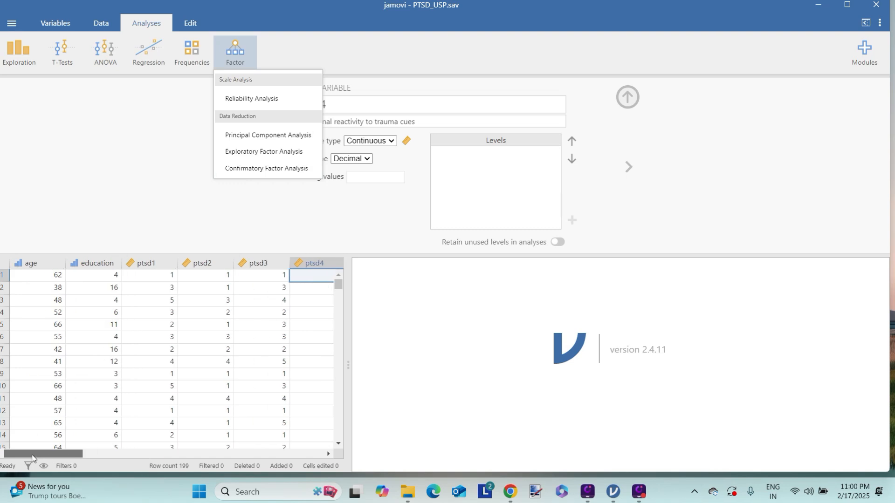
click(210, 212)
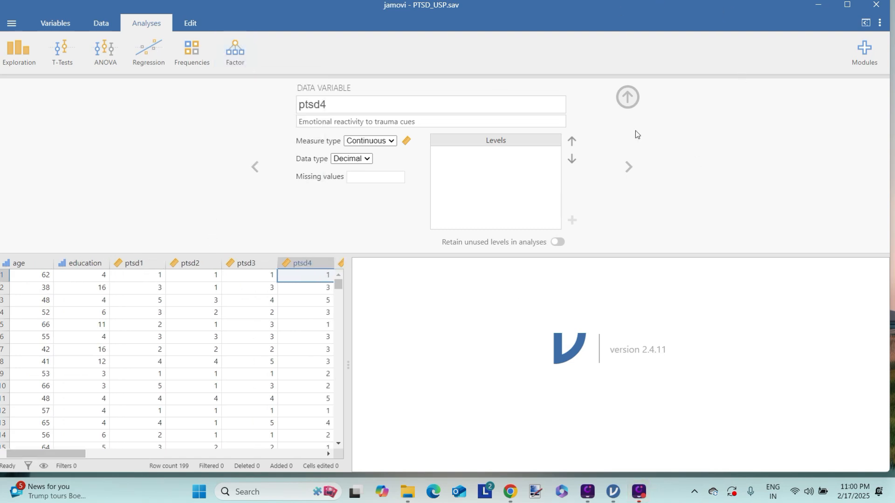
click(631, 101)
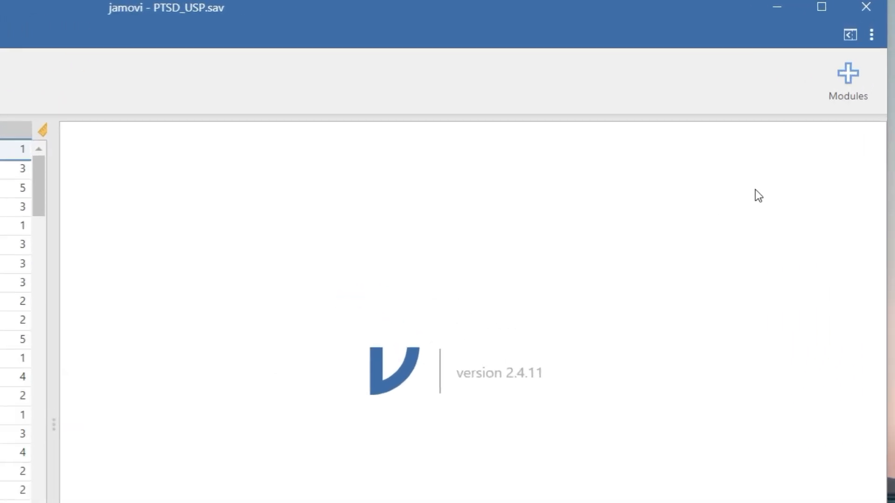
click(835, 96)
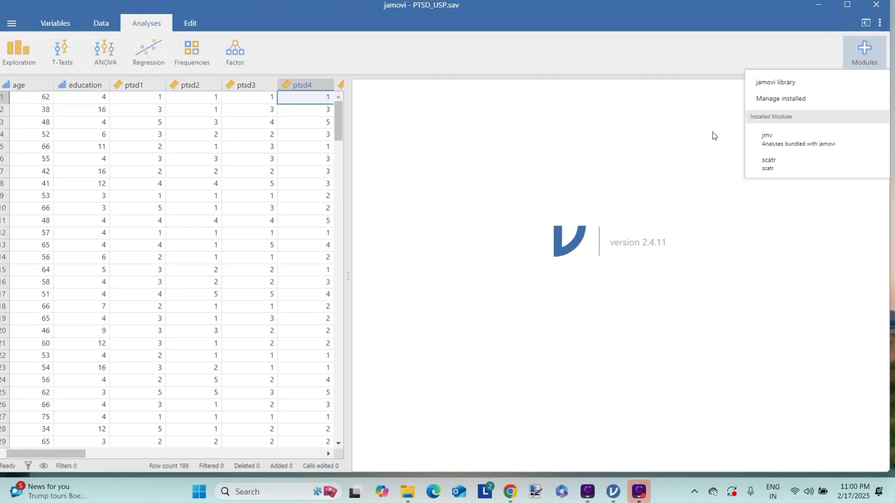
Install the semlj - SEM module from the jamovi library, then close the library
click(797, 137)
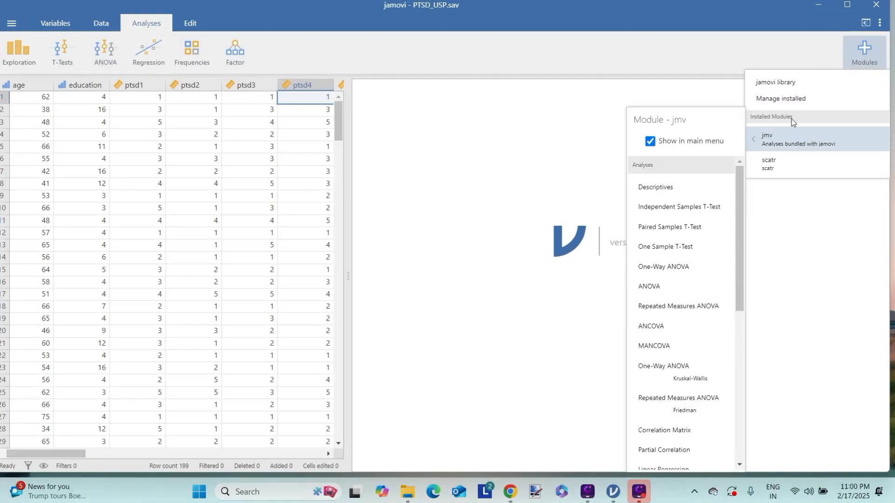
click(781, 84)
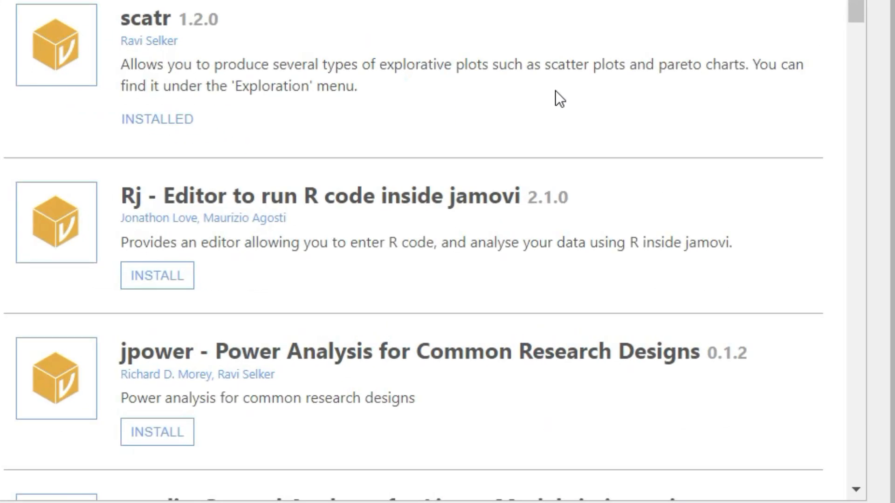
scroll(508, 185, down, 2)
scroll(556, 90, down, 5)
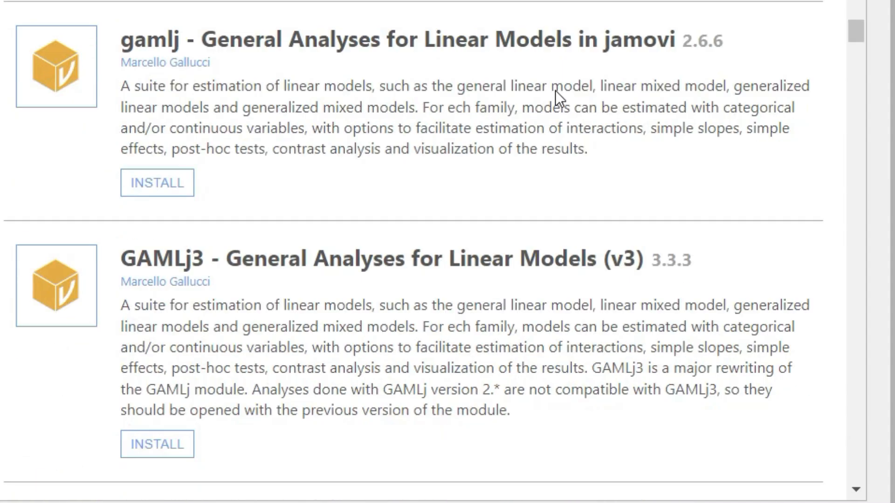
scroll(555, 90, down, 2)
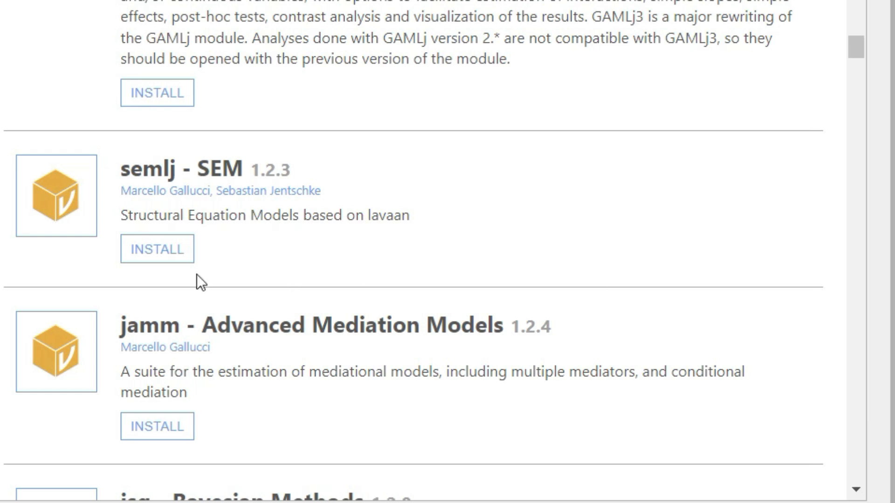
click(159, 247)
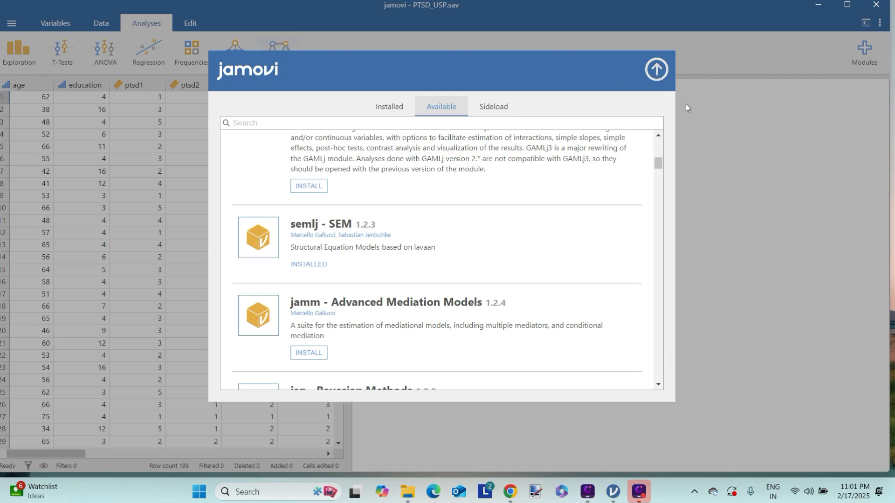
click(657, 70)
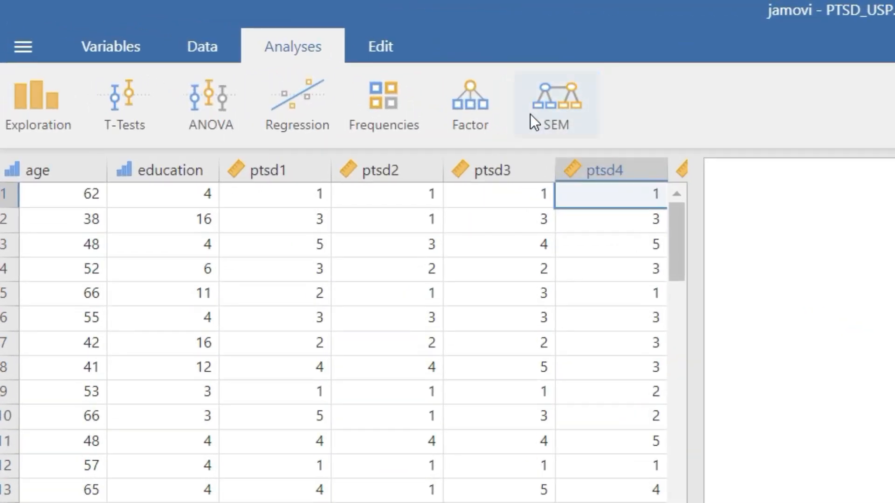
Start a SEM (interactive) analysis from the SEM menu
click(560, 106)
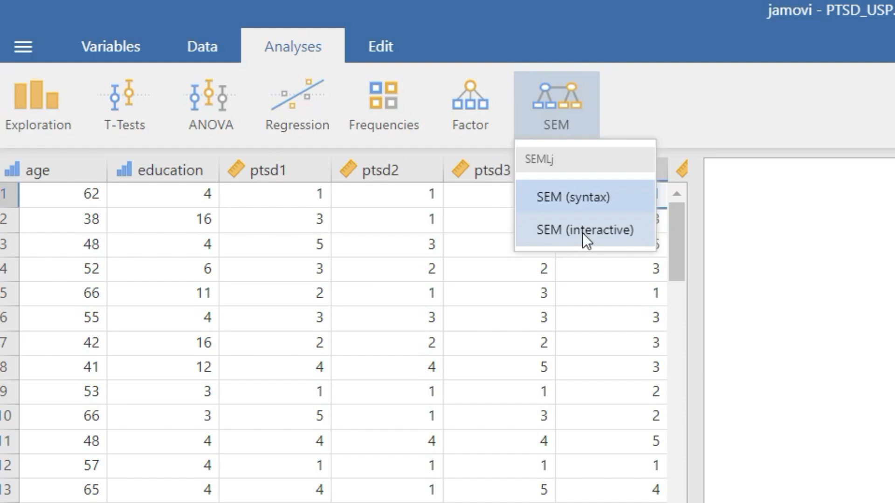
click(583, 231)
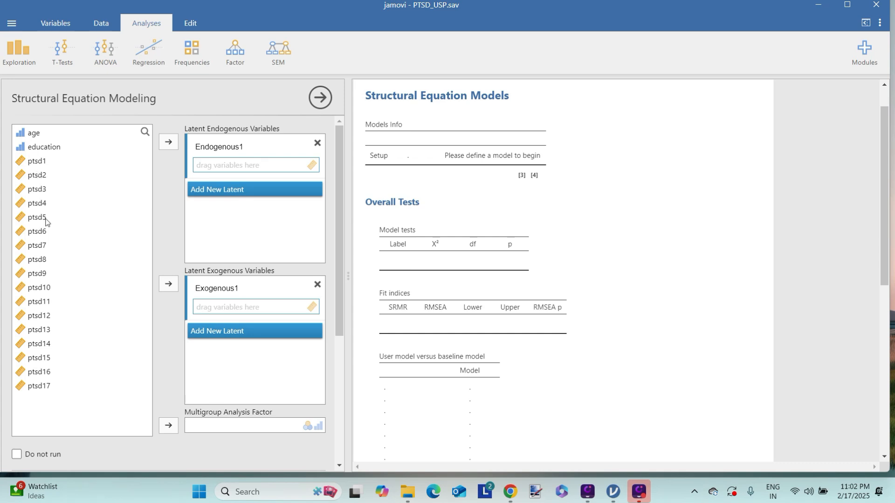
Rename the first endogenous latent from Endogenous1 to Reexperience
click(38, 167)
click(248, 148)
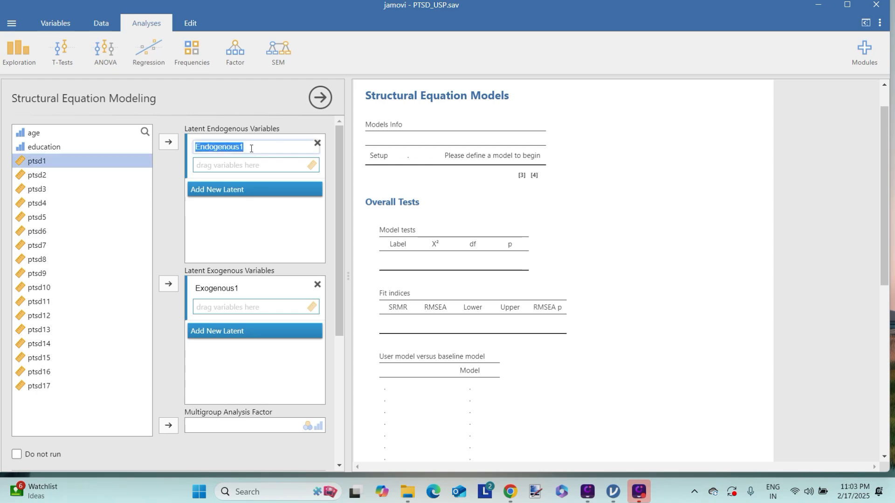
click(248, 150)
drag(248, 148, 196, 146)
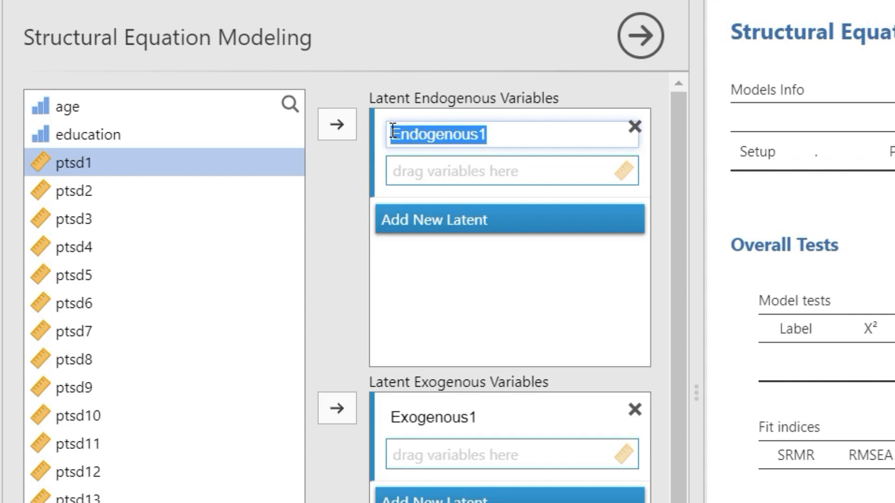
text(Re)
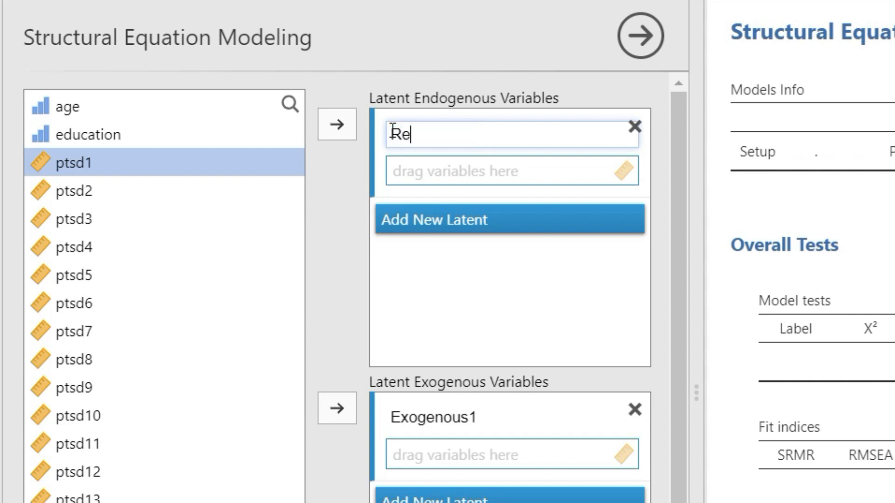
text(experience)
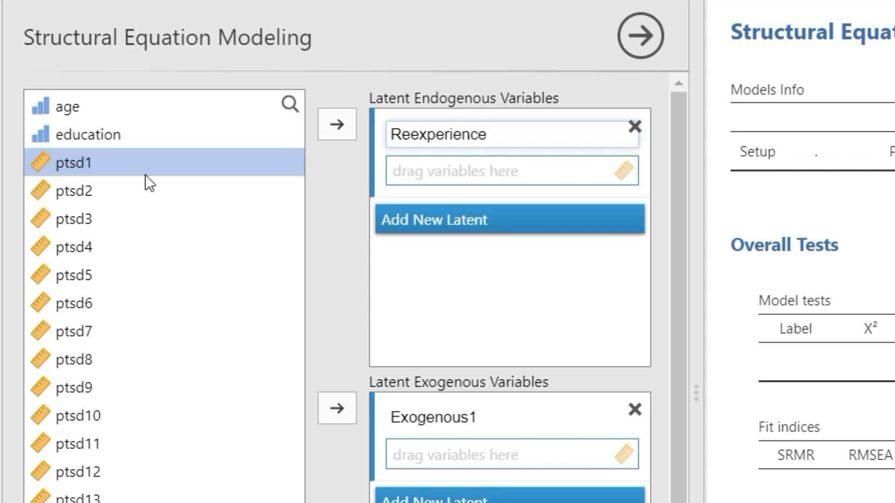
click(81, 166)
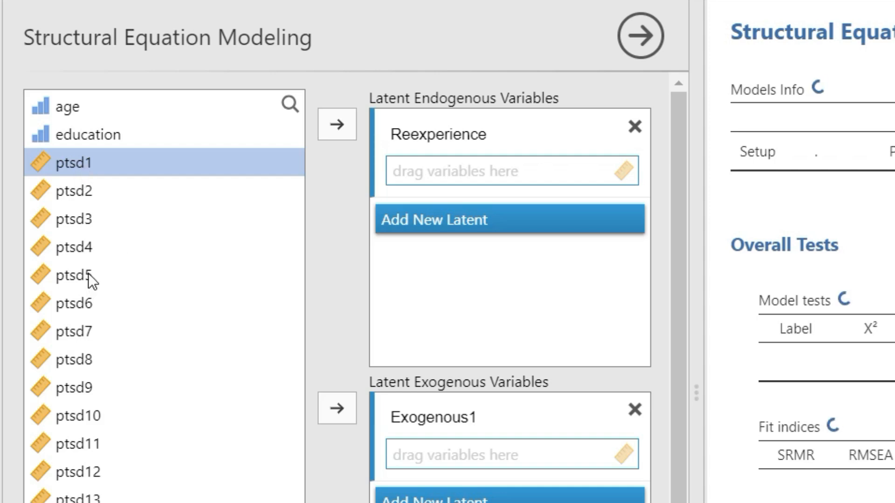
Assign ptsd1–ptsd5 as Reexperience indicators and add a second latent, Endogenous2
click(88, 274)
click(64, 166)
shift+click(89, 275)
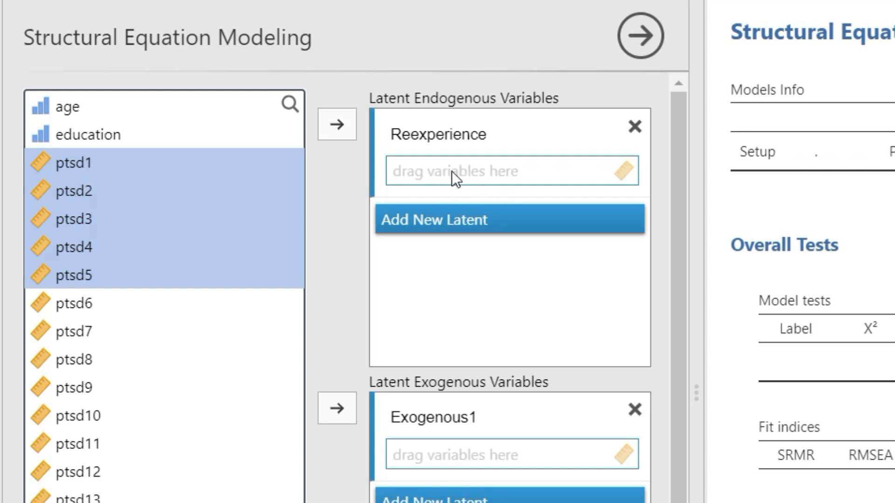
click(344, 129)
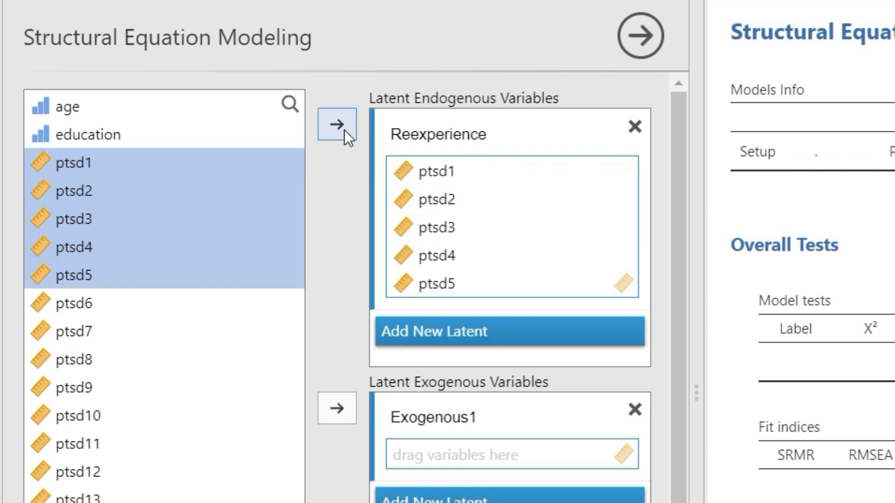
click(435, 332)
Rename the second latent Endogenous2 to Avoidance
scroll(447, 290, down, 2)
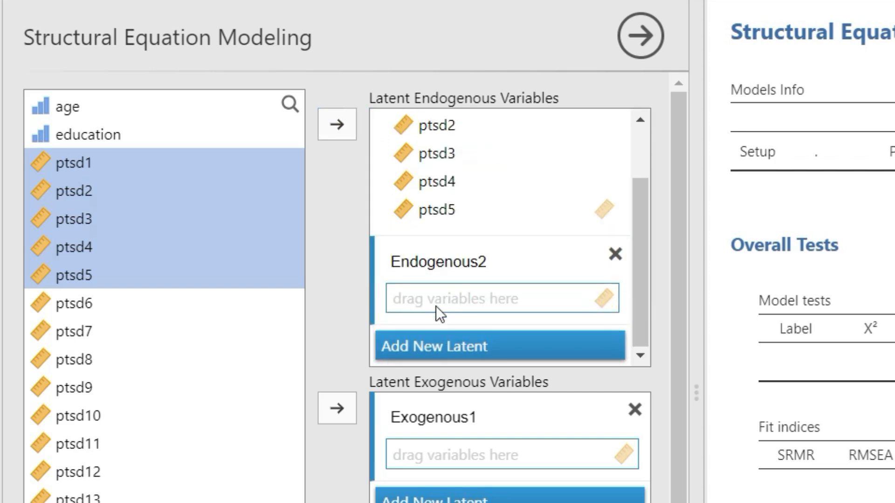
click(444, 263)
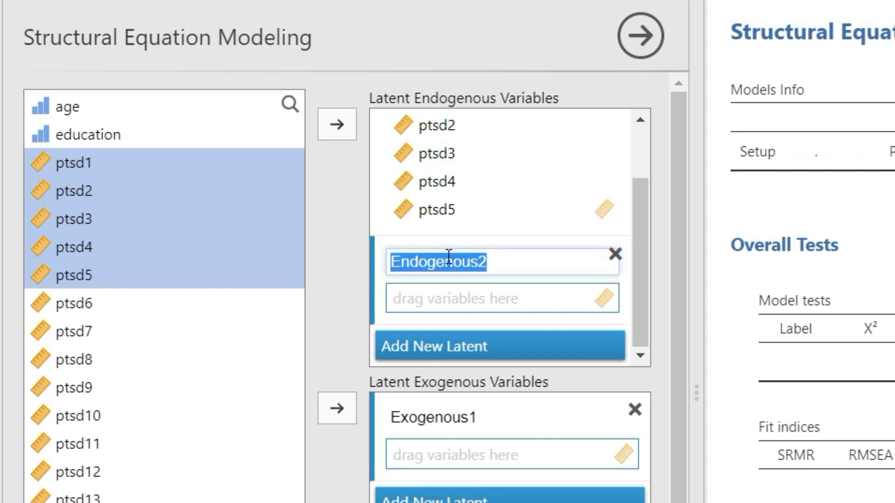
text(A)
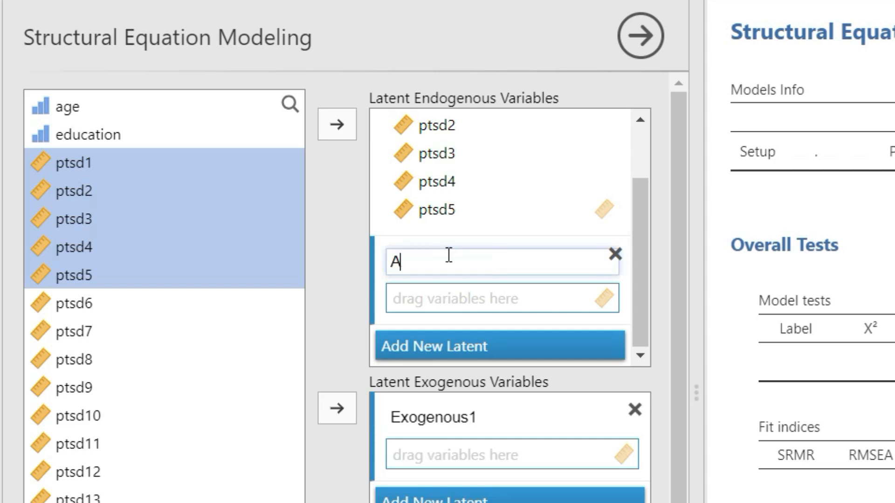
key(ctrl+z)
text(oida)
text(nce)
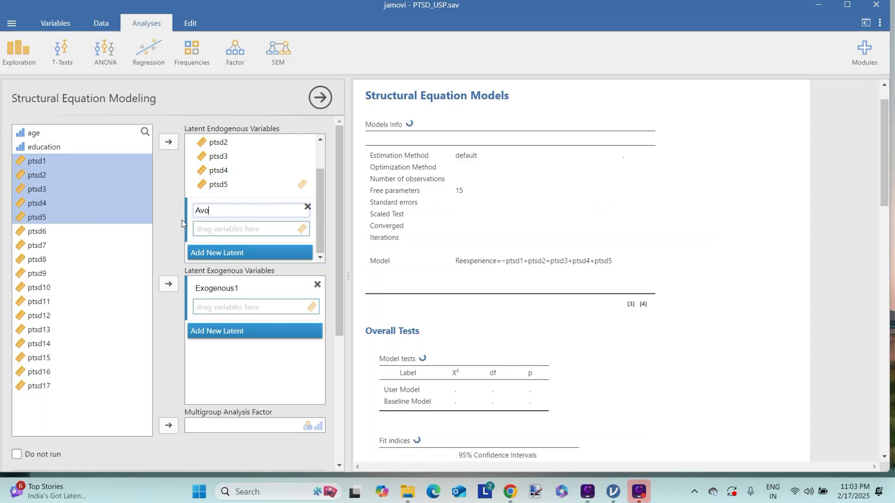
text(d)
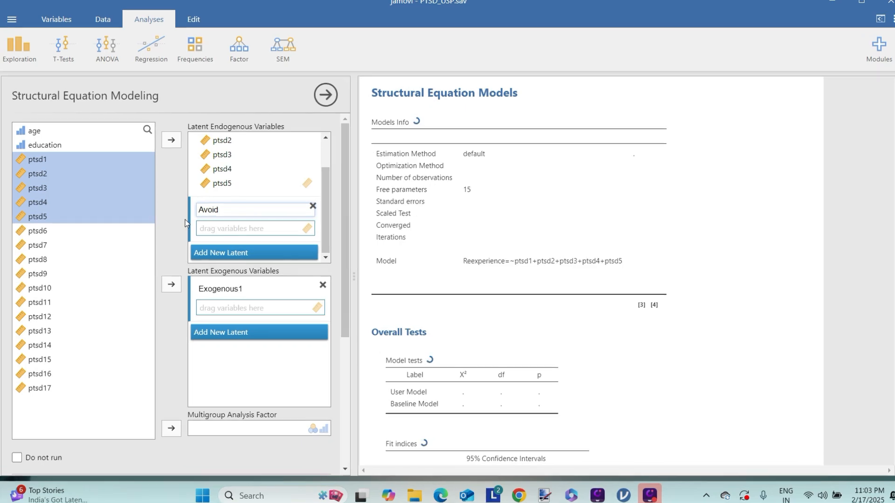
text(ance)
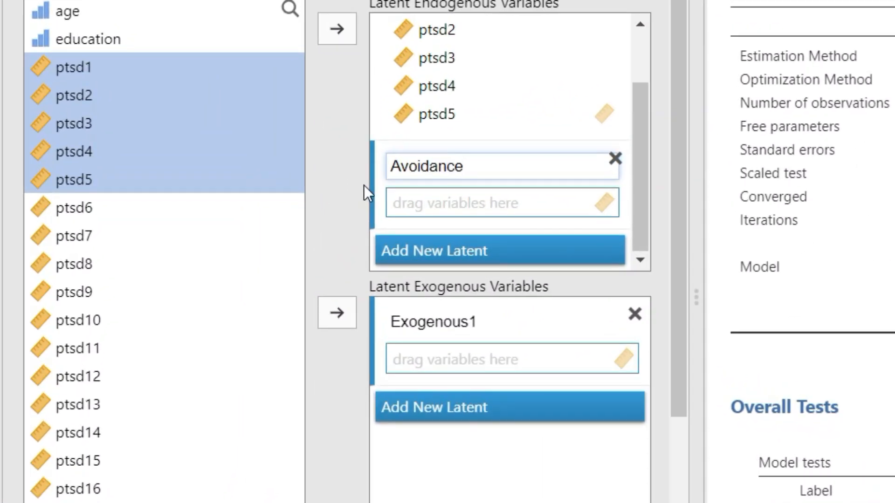
click(441, 205)
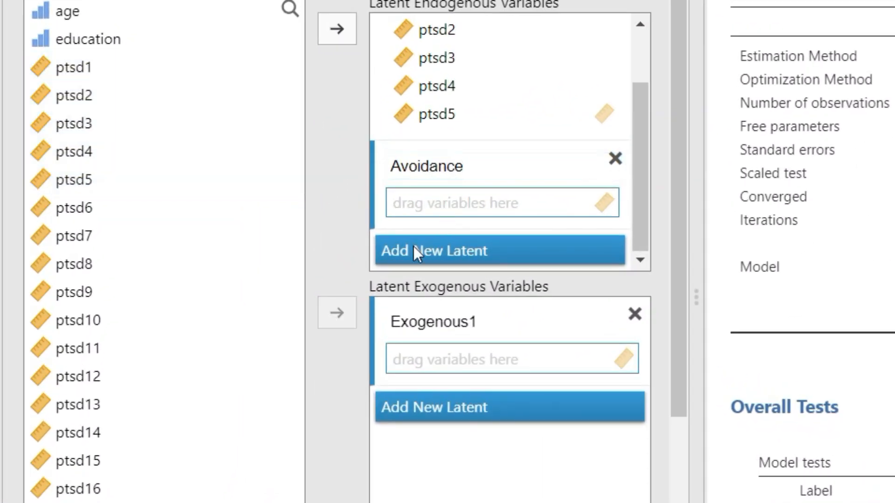
Assign ptsd6–ptsd12 as the Avoidance indicators
click(88, 210)
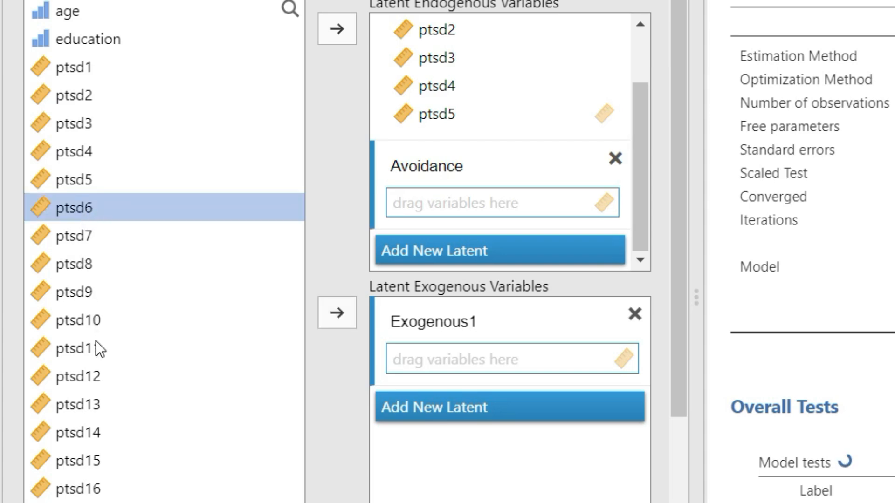
shift+click(96, 379)
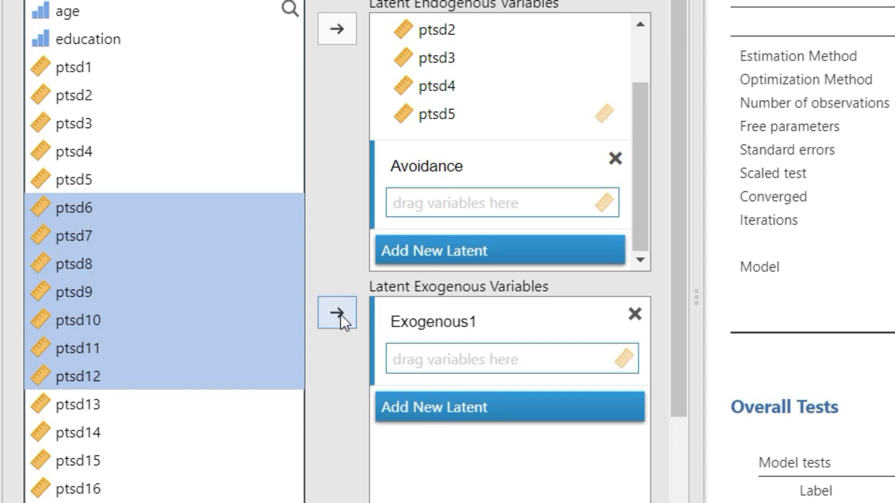
click(337, 29)
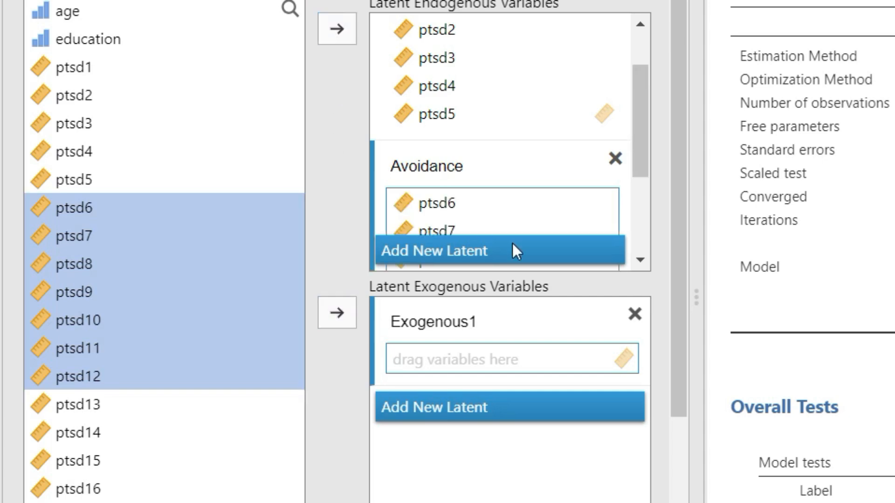
scroll(508, 180, down, 2)
scroll(508, 145, up, 1)
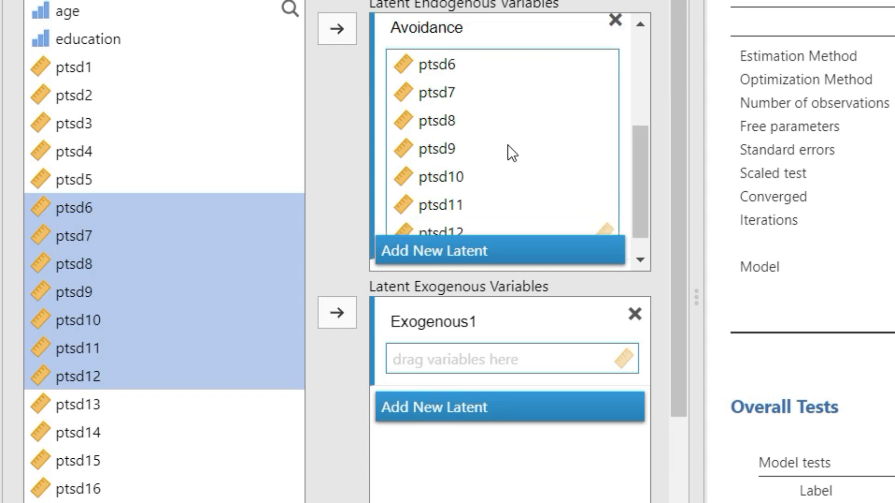
scroll(508, 145, down, 3)
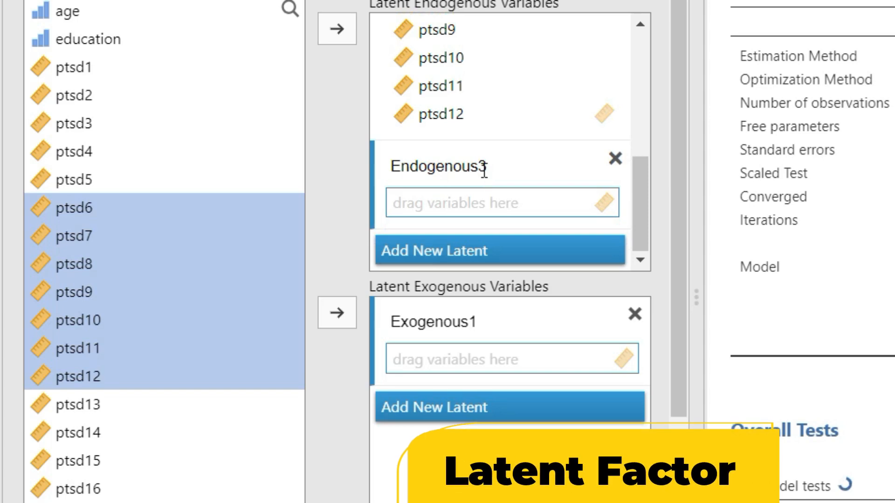
Name the third latent Hyperarousal and assign ptsd13–ptsd17 as its indicators
click(462, 200)
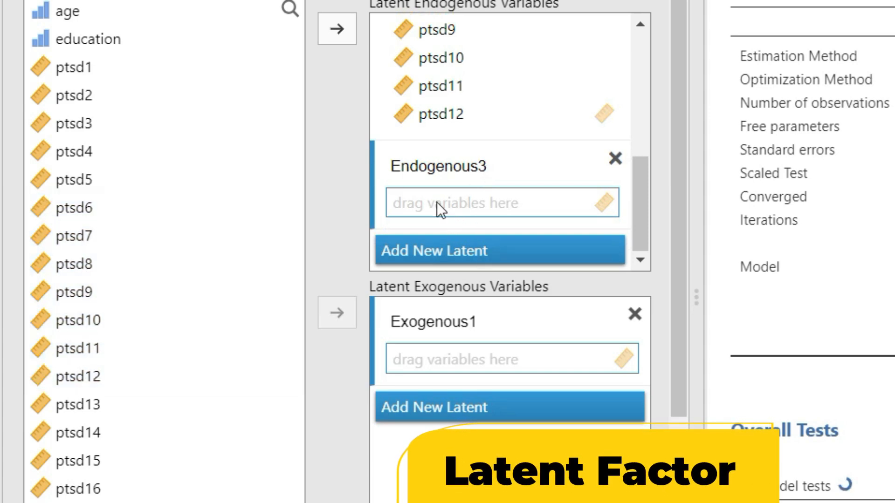
click(427, 166)
text(Hyperarousal)
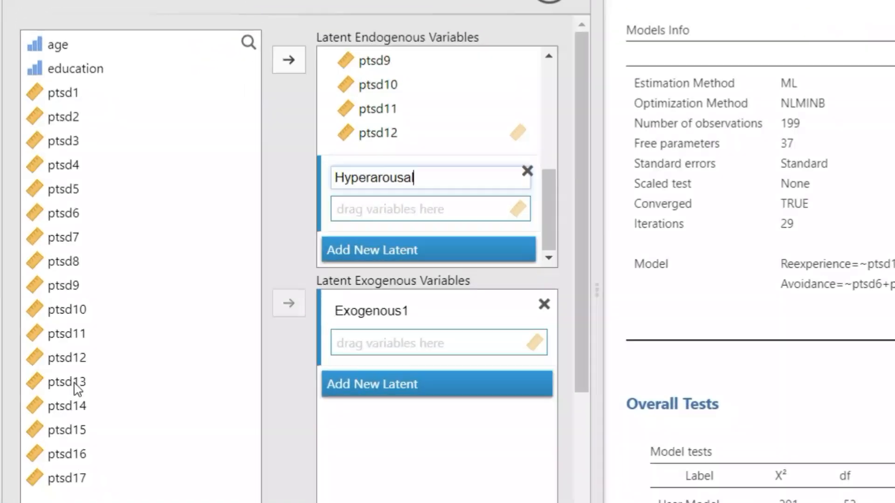
click(77, 385)
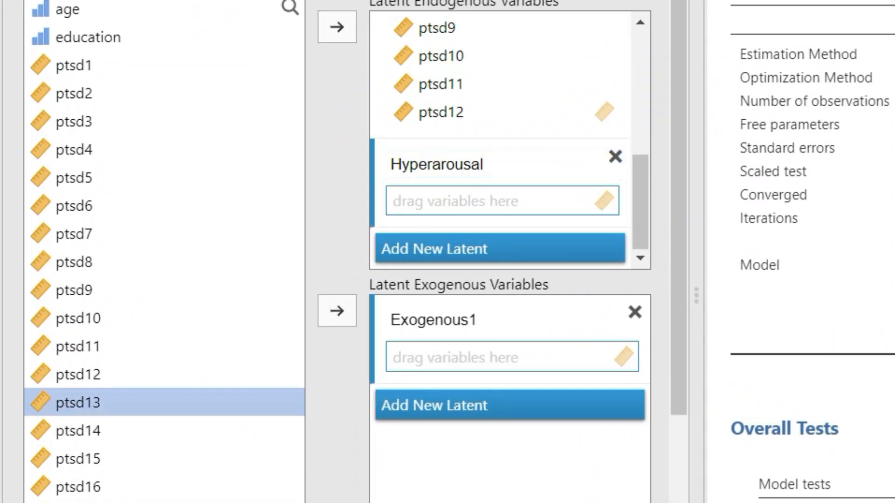
shift+click(77, 502)
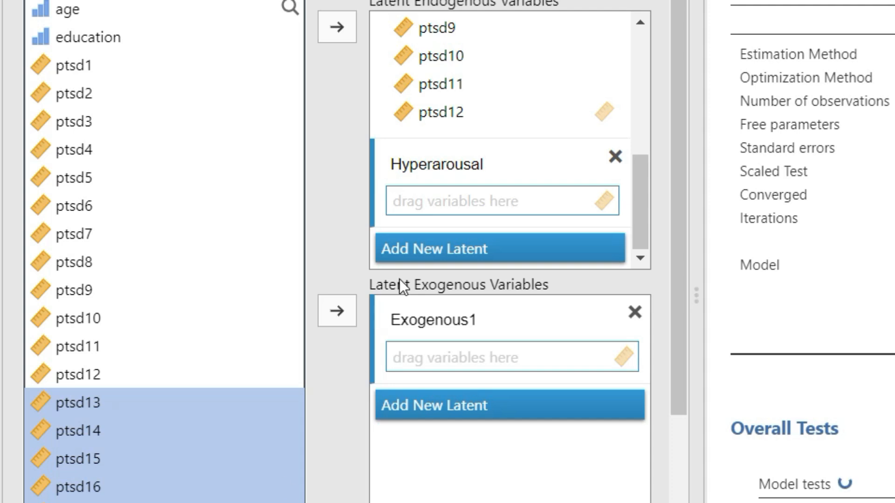
click(338, 27)
scroll(150, 291, down, 5)
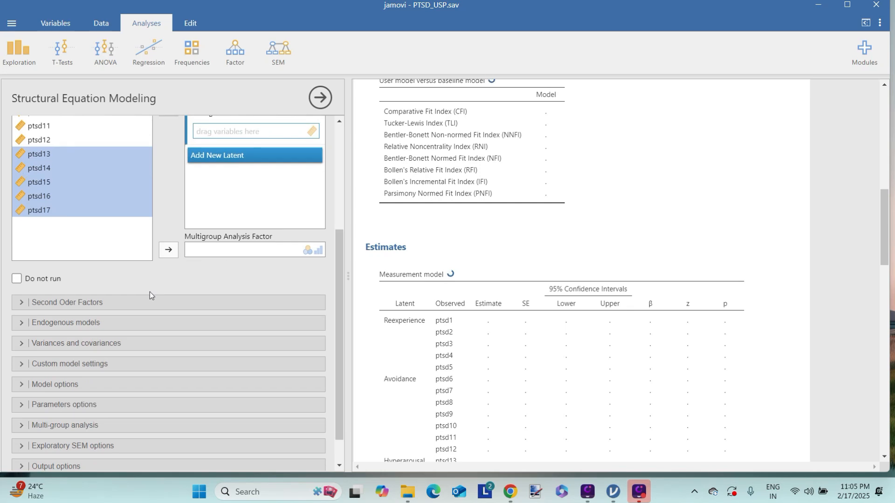
scroll(150, 291, down, 1)
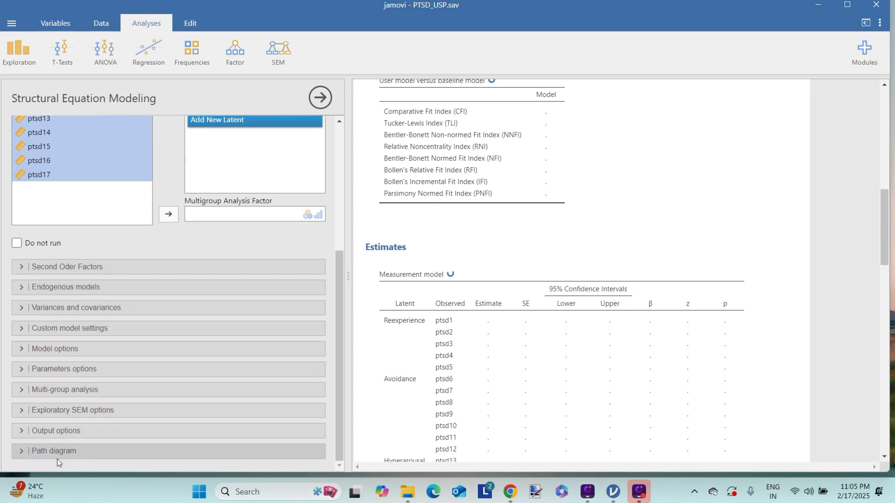
Turn on the path diagram with standardized beta labels and Large nodes
click(24, 451)
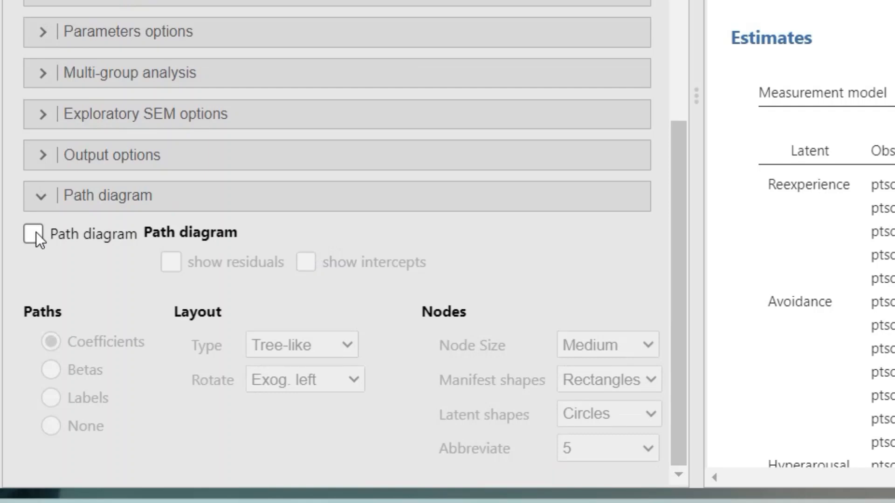
click(34, 233)
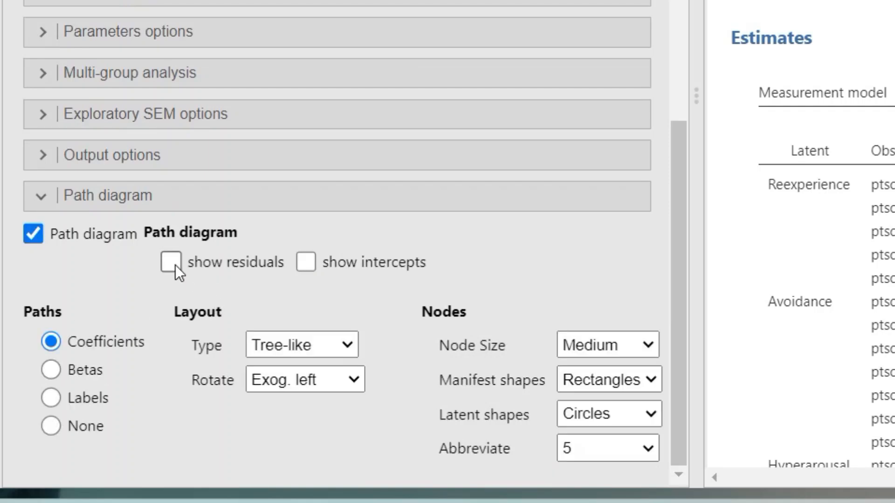
click(56, 369)
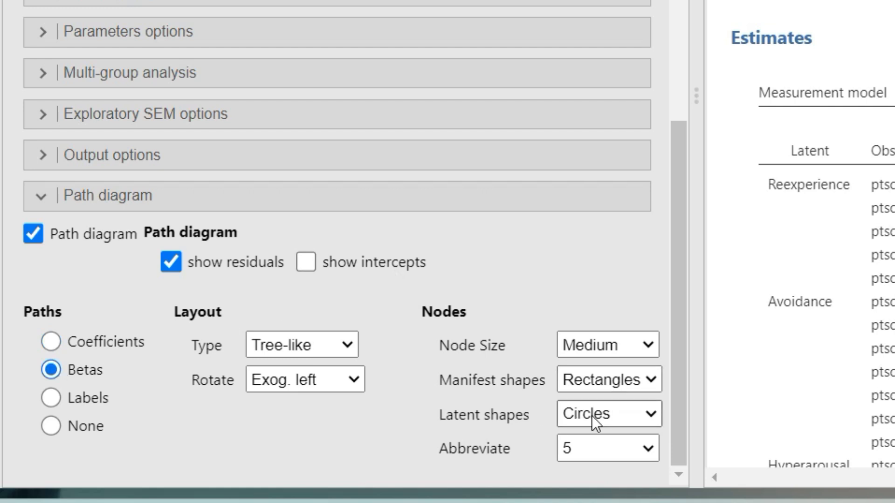
click(644, 342)
click(614, 408)
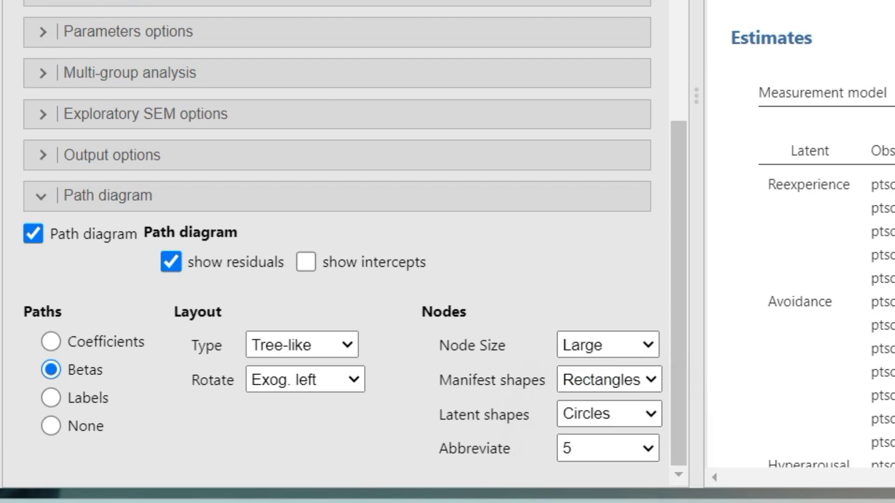
Check the Rotate and Type options, keeping Exog. left and Tree-like
scroll(801, 243, down, 15)
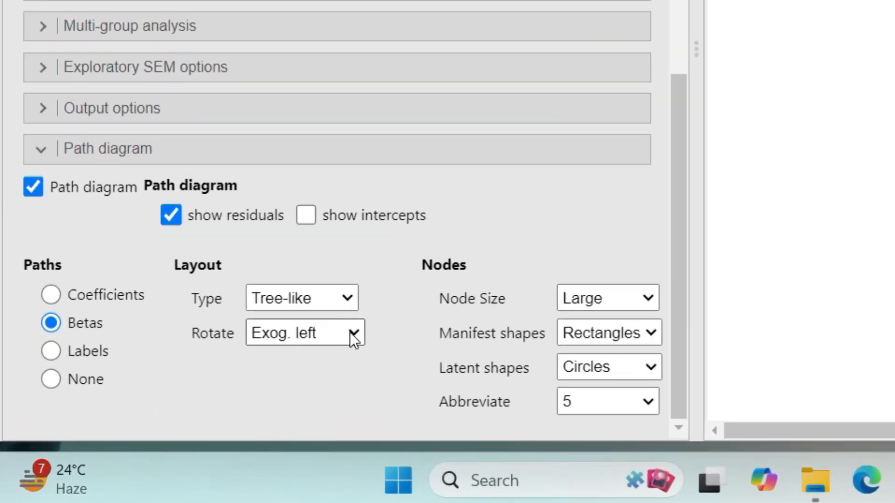
click(355, 334)
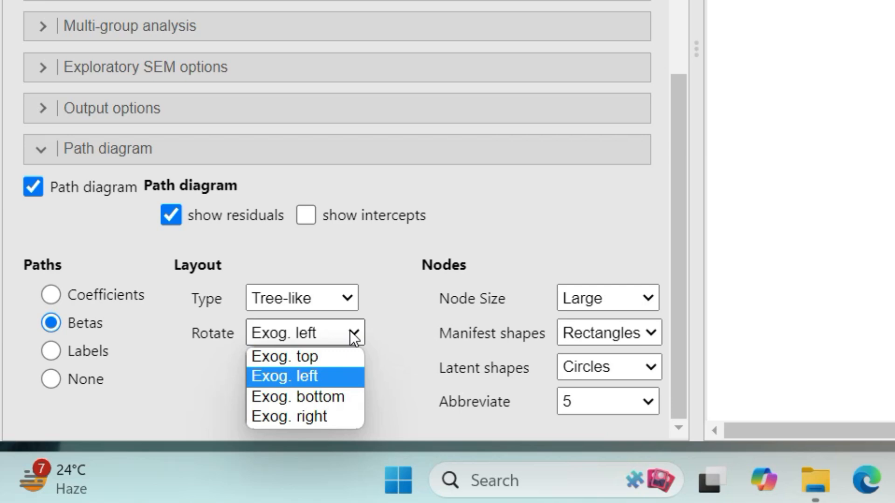
click(353, 334)
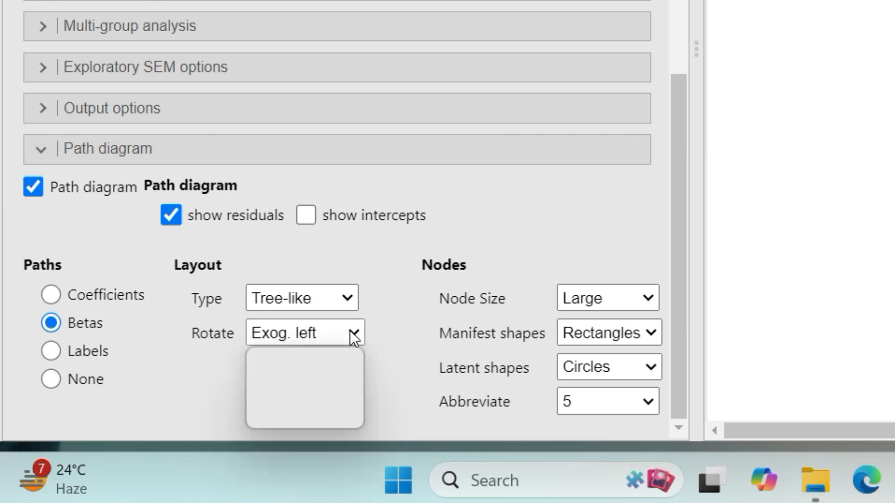
click(348, 299)
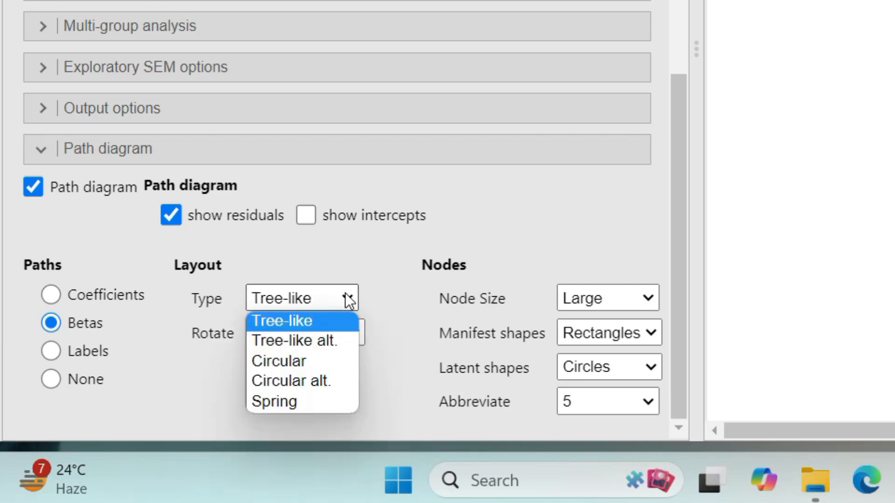
click(348, 301)
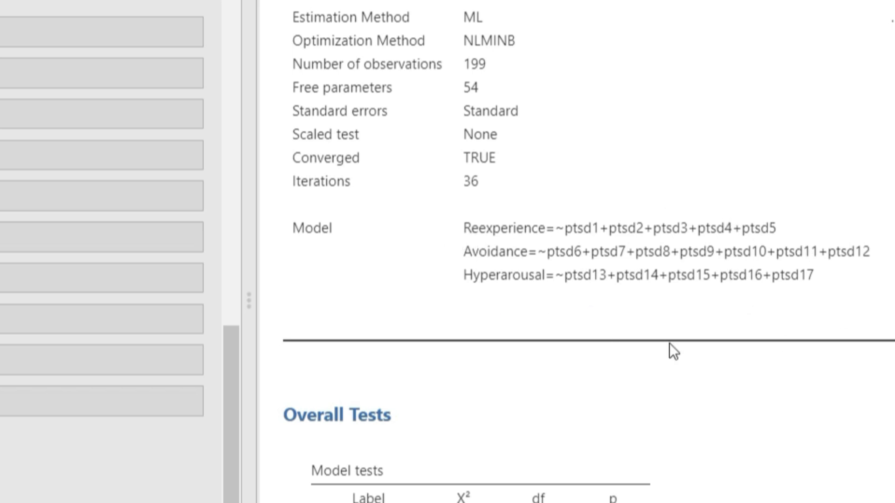
Scroll the results past Fit indices and Estimates down to the Path Model diagram
scroll(654, 280, down, 5)
scroll(654, 280, down, 20)
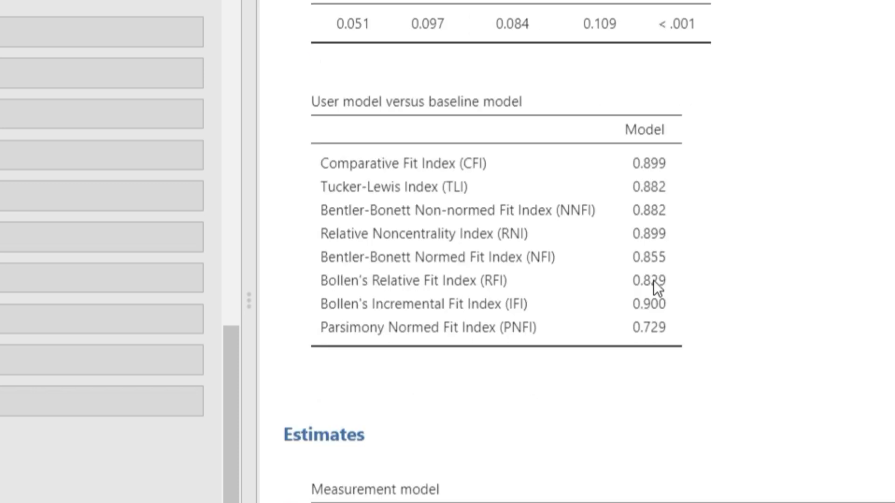
scroll(653, 288, down, 1)
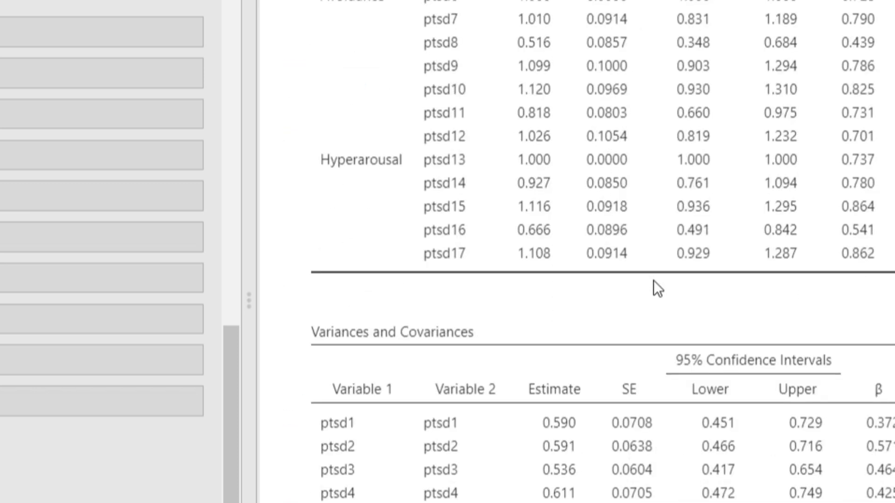
scroll(654, 280, down, 20)
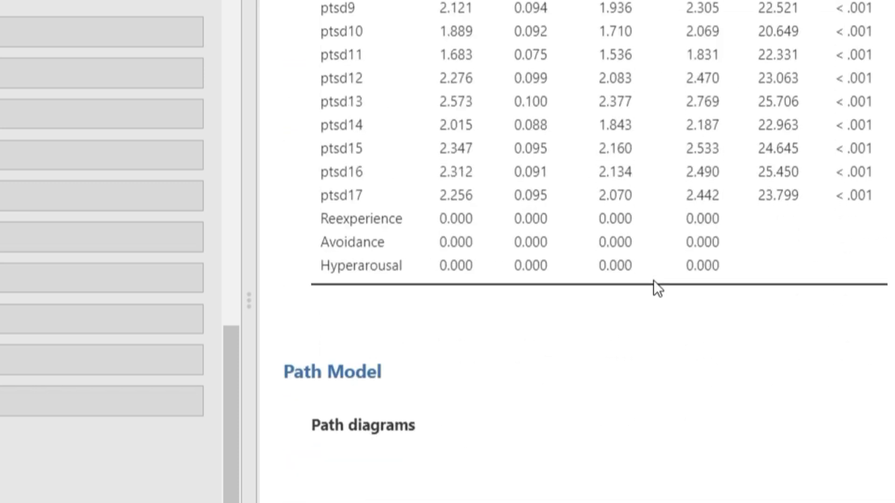
scroll(654, 282, down, 12)
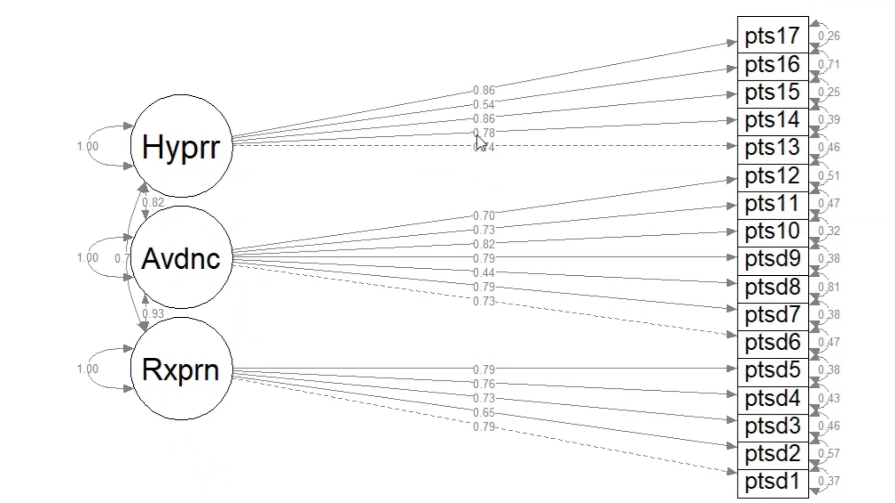
Copy the path diagram as an image and return to the fit indices
right_click(479, 141)
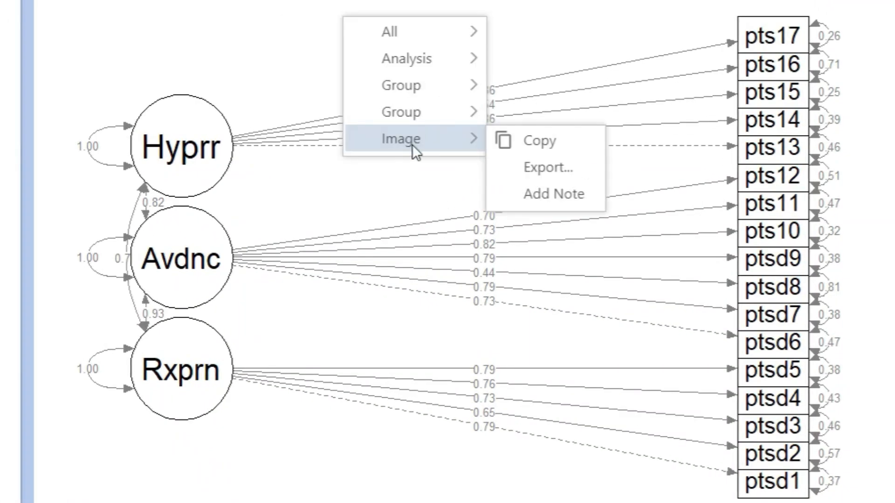
click(509, 135)
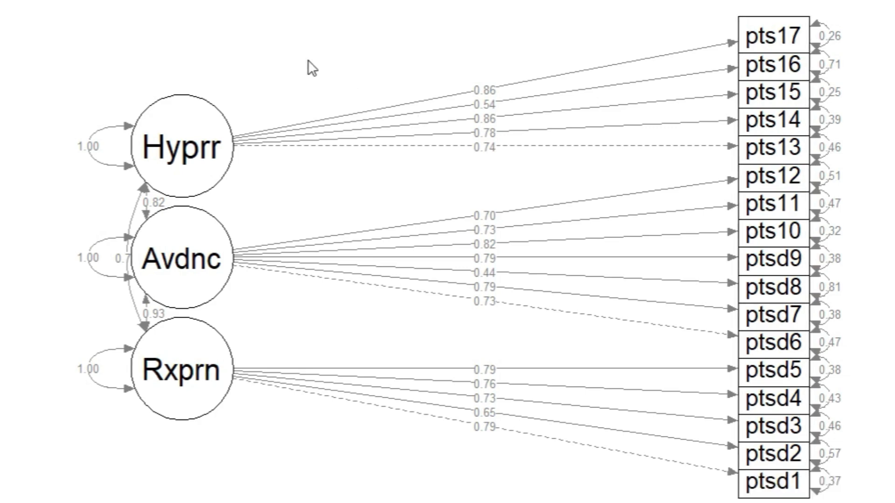
scroll(308, 60, up, 10)
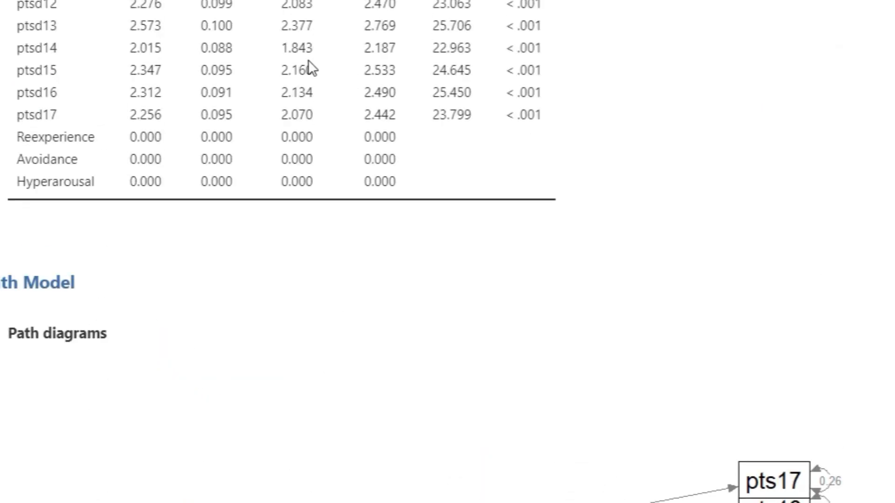
scroll(308, 60, up, 15)
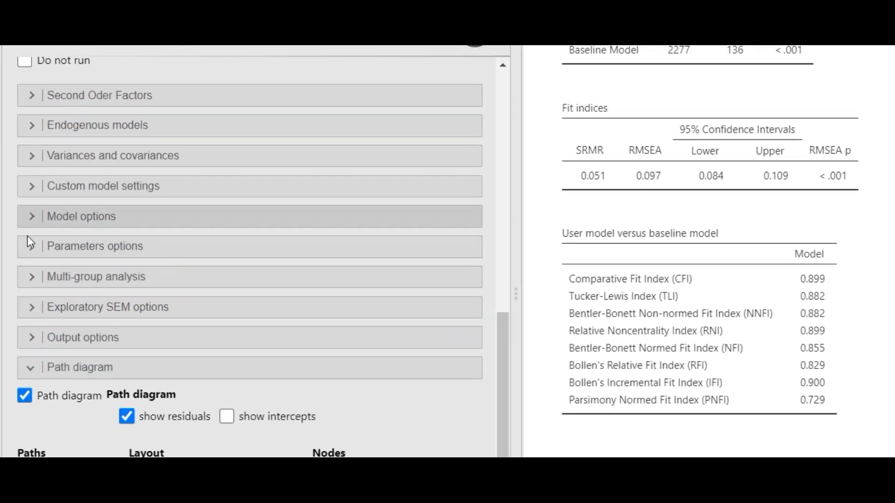
Turn on Mardia's coefficients and modification indices, hiding indices below 10
click(33, 339)
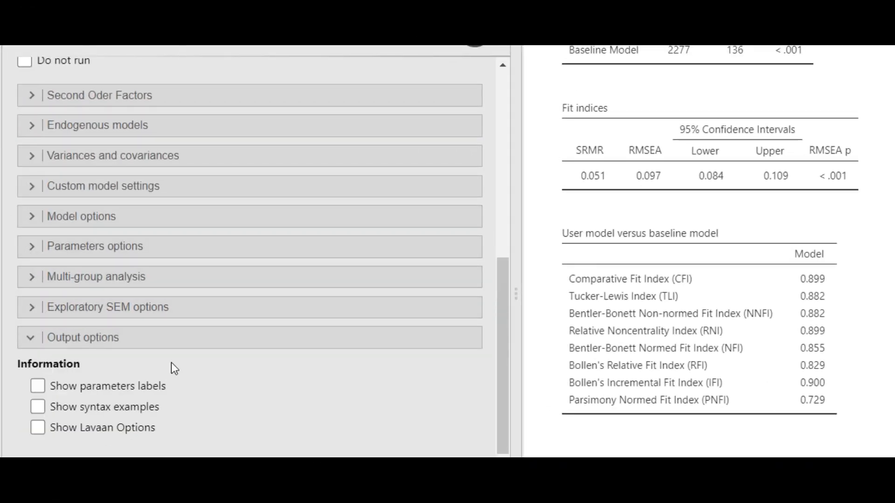
scroll(171, 363, down, 3)
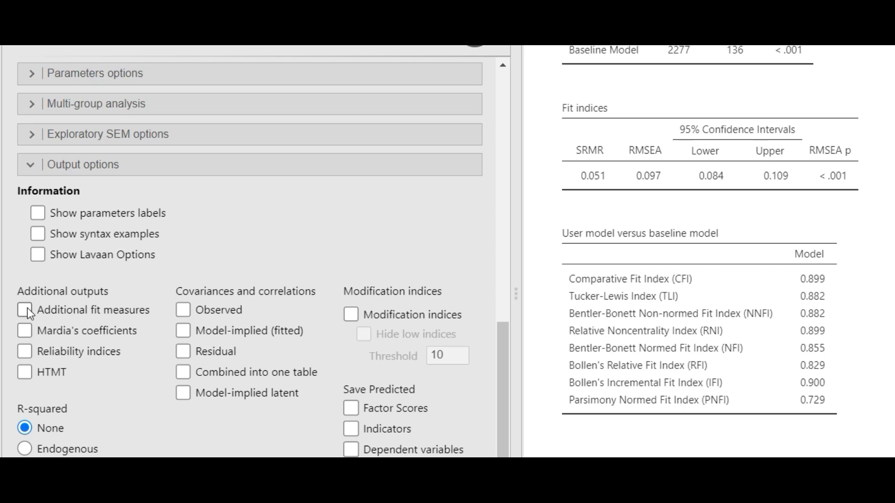
click(28, 332)
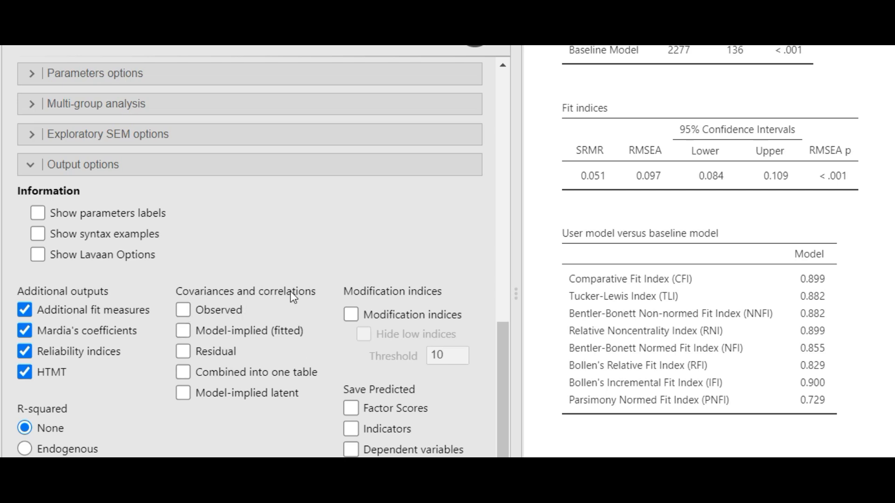
click(352, 316)
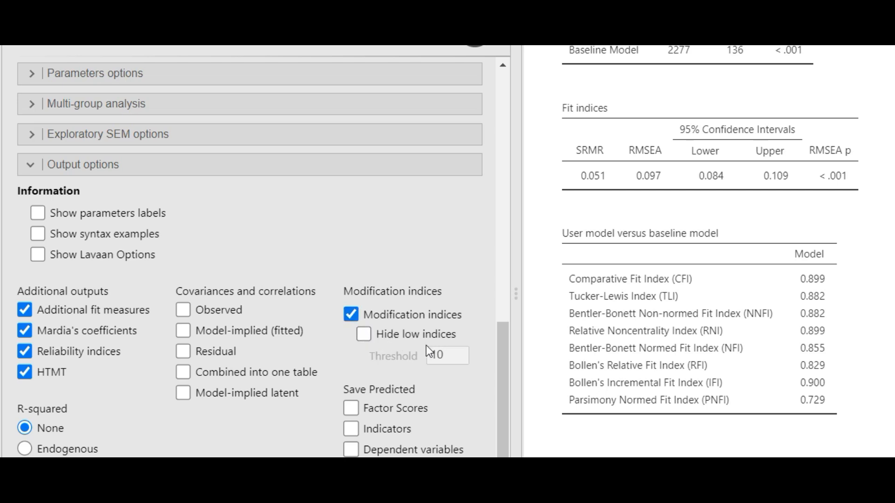
click(367, 335)
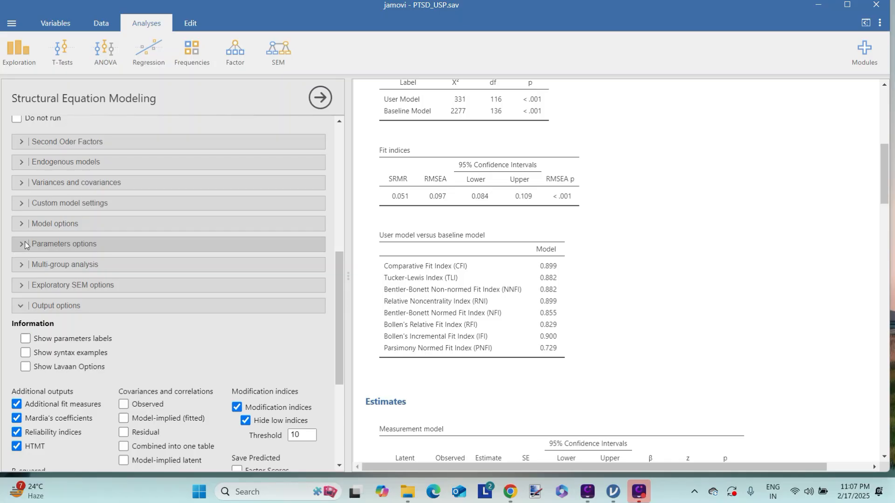
click(25, 244)
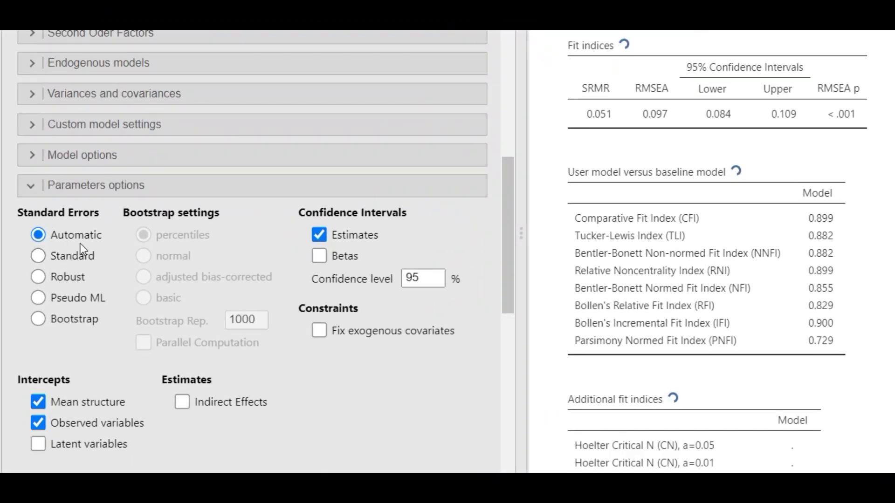
Review the estimation methods but keep Method on Automatic, then check Hoelter's critical N
click(28, 187)
click(31, 153)
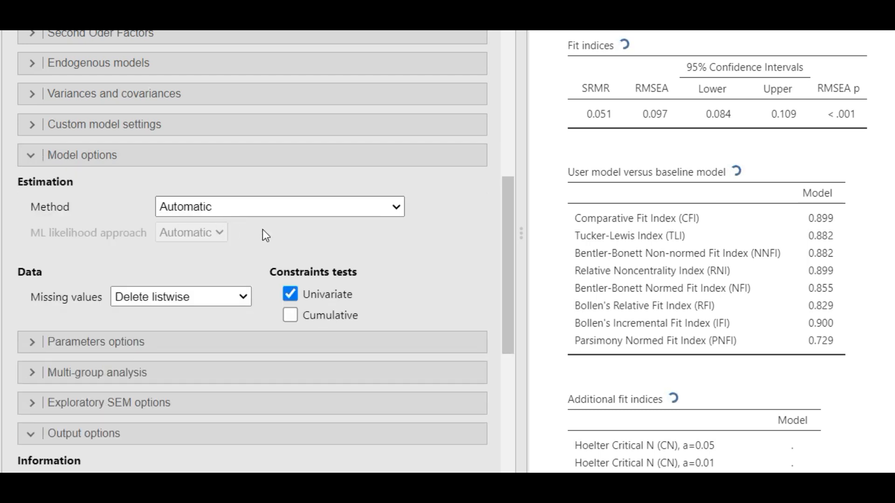
click(396, 208)
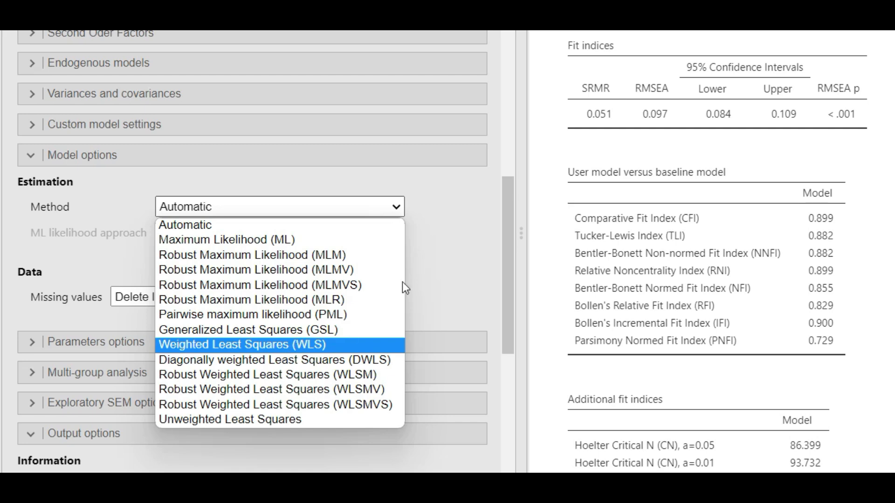
click(438, 223)
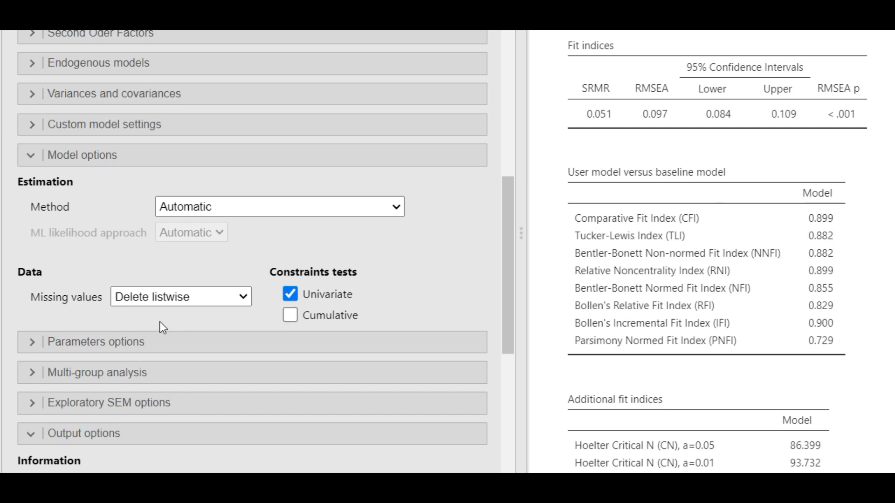
scroll(364, 277, down, 2)
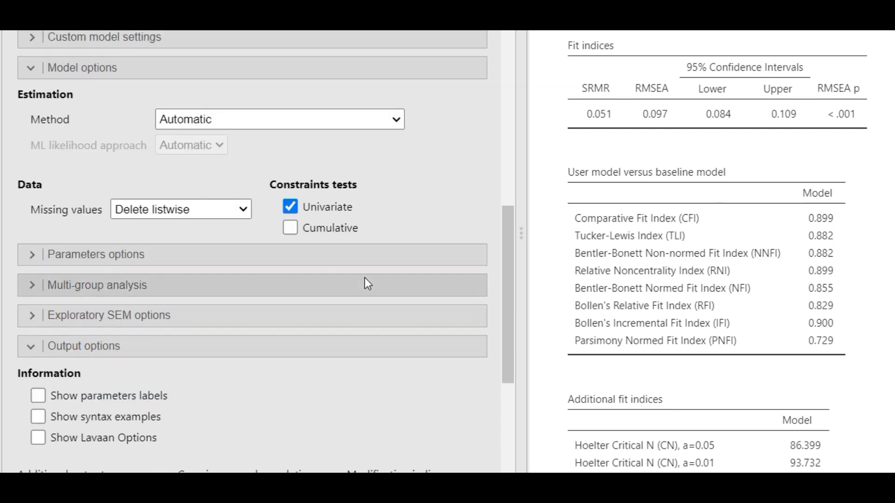
scroll(364, 278, down, 4)
scroll(365, 225, up, 4)
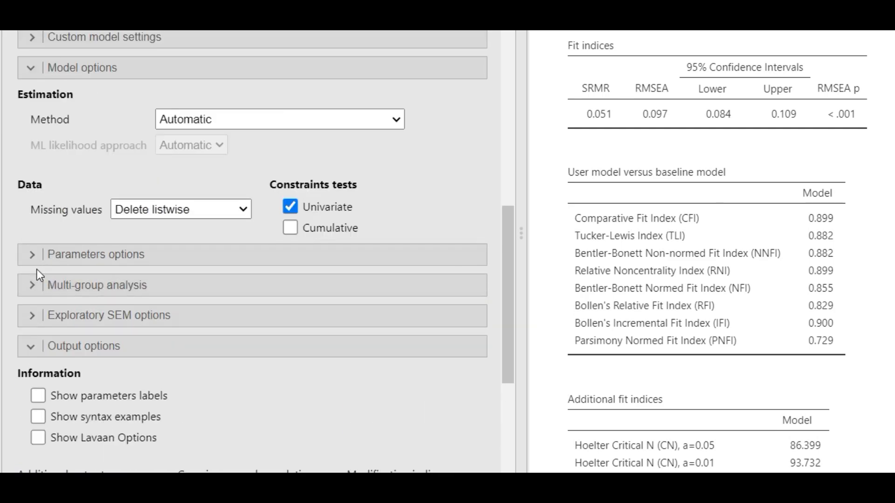
Scroll to the Modification indices: ptsd9~~ptsd10 (62.8) and ptsd10~~ptsd11 (43.0) lead
click(30, 254)
scroll(313, 299, down, 3)
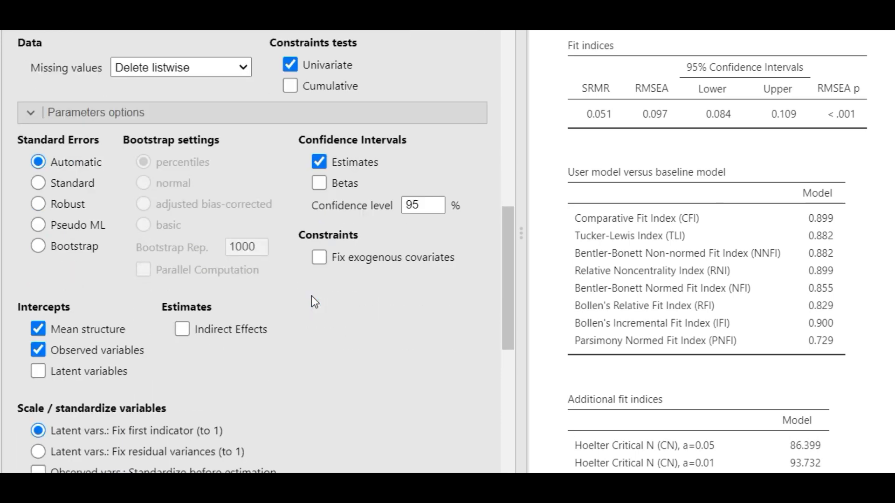
scroll(312, 297, down, 1)
scroll(323, 313, down, 2)
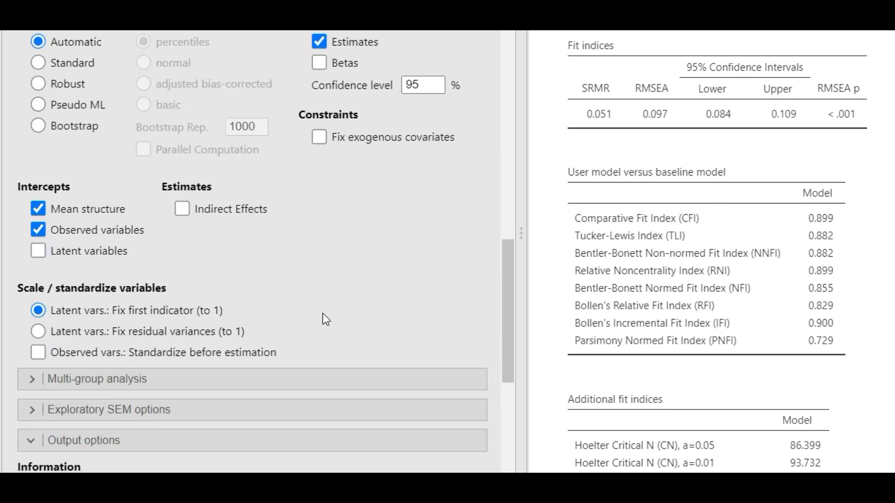
scroll(322, 314, down, 2)
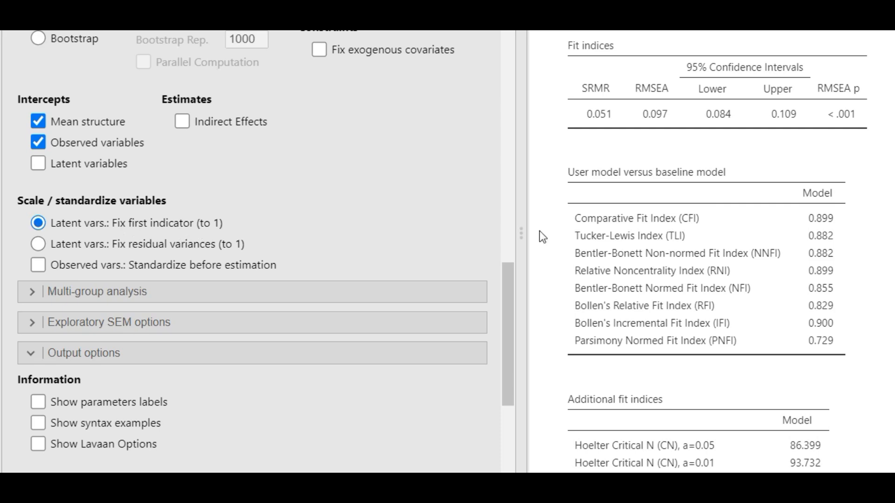
scroll(721, 252, down, 20)
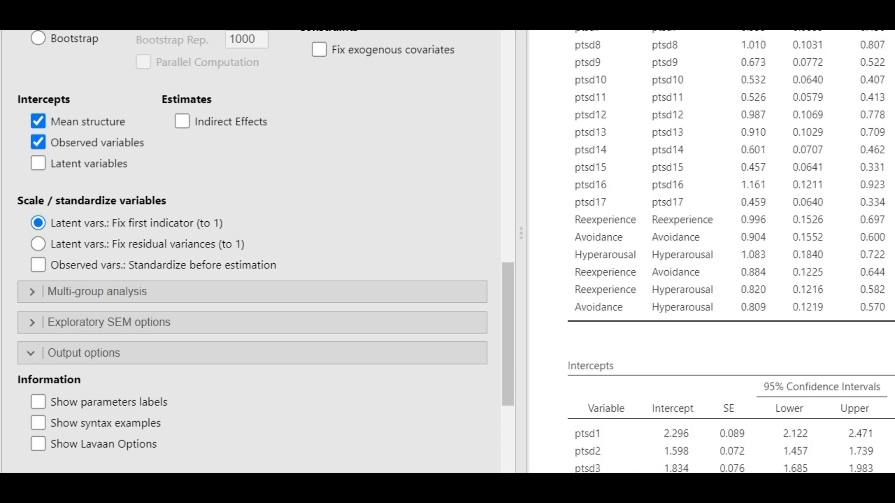
scroll(721, 252, down, 10)
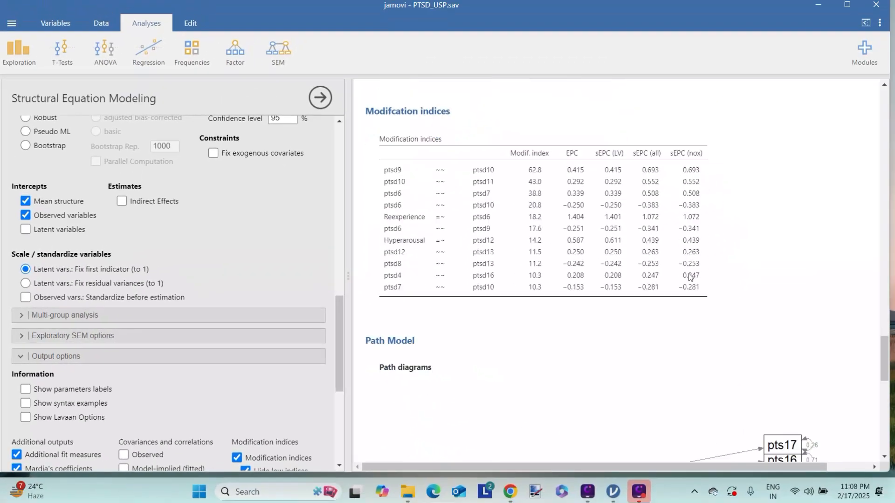
Label the path diagram arrows with unstandardized coefficients instead of betas
scroll(690, 277, down, 2)
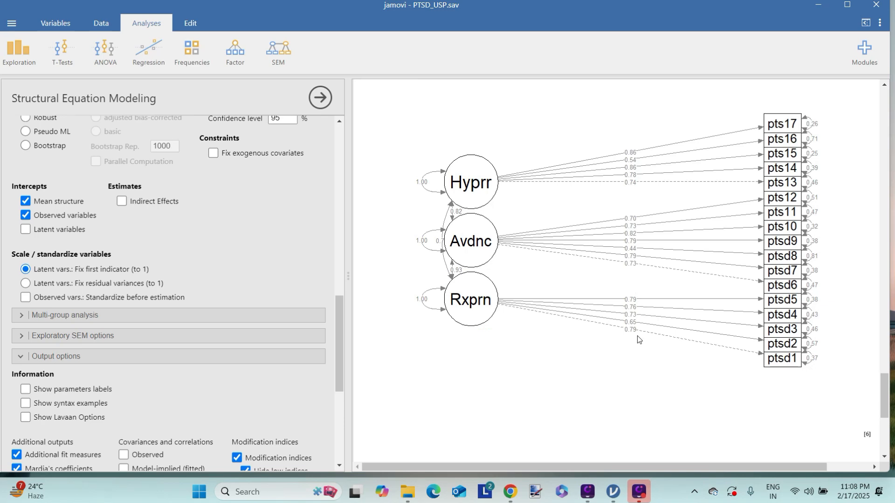
scroll(212, 361, down, 7)
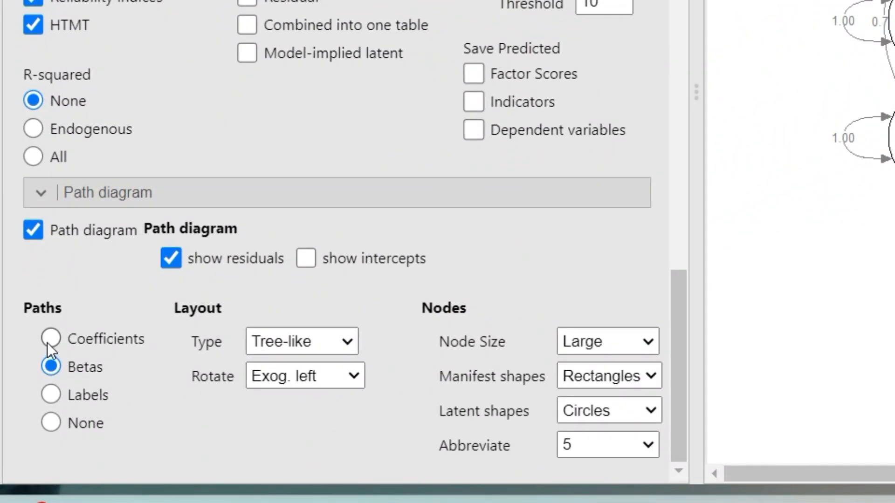
click(50, 338)
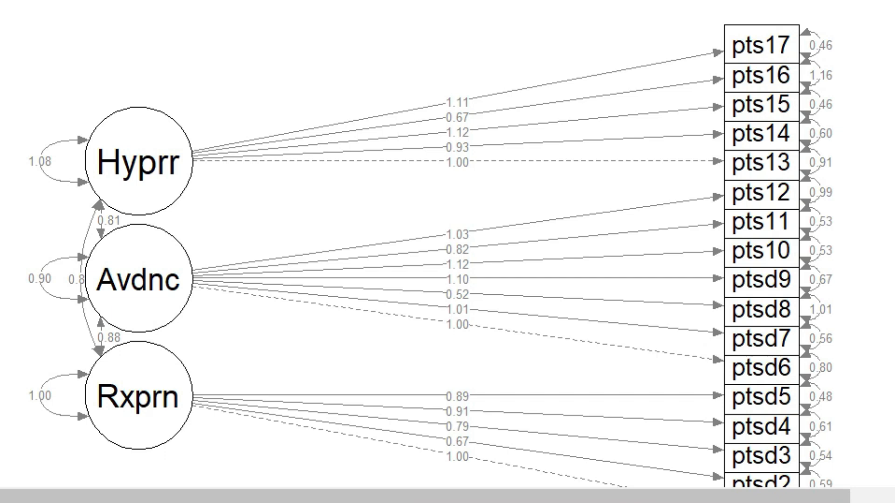
scroll(443, 221, down, 5)
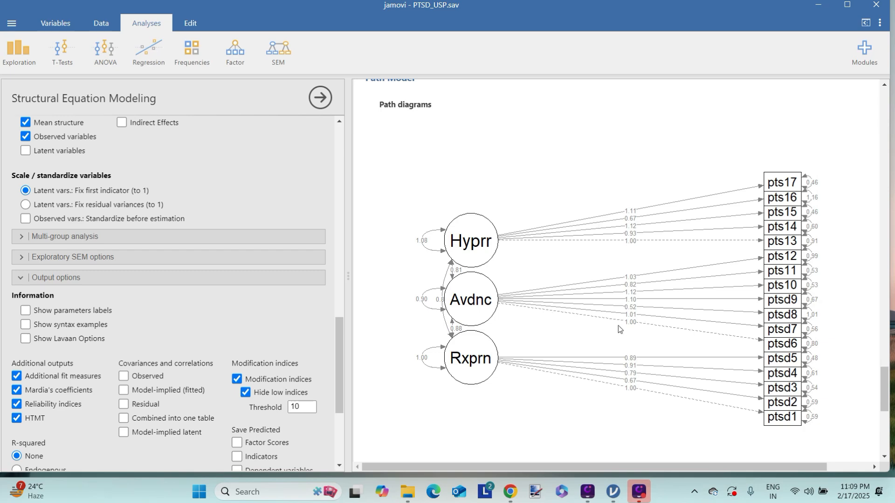
scroll(159, 281, down, 4)
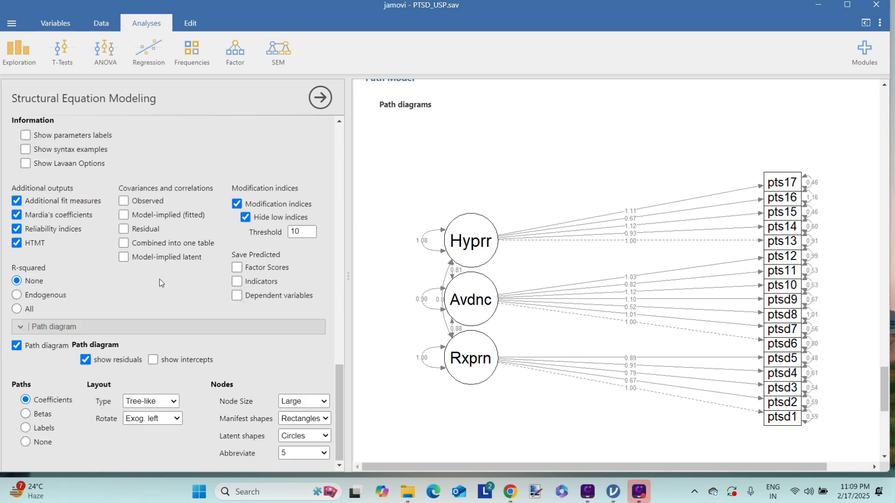
Switch the diagram paths back to Betas and scroll the results up to Models Info
click(28, 414)
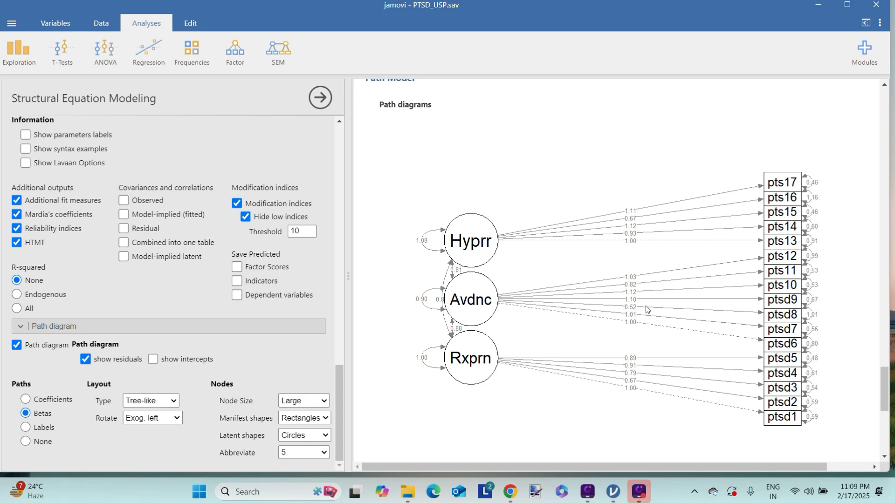
scroll(646, 306, up, 4)
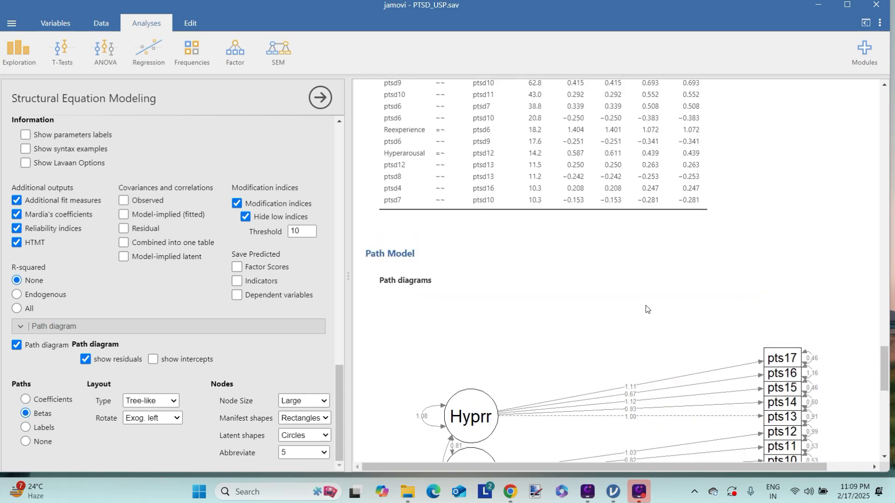
scroll(645, 306, down, 1)
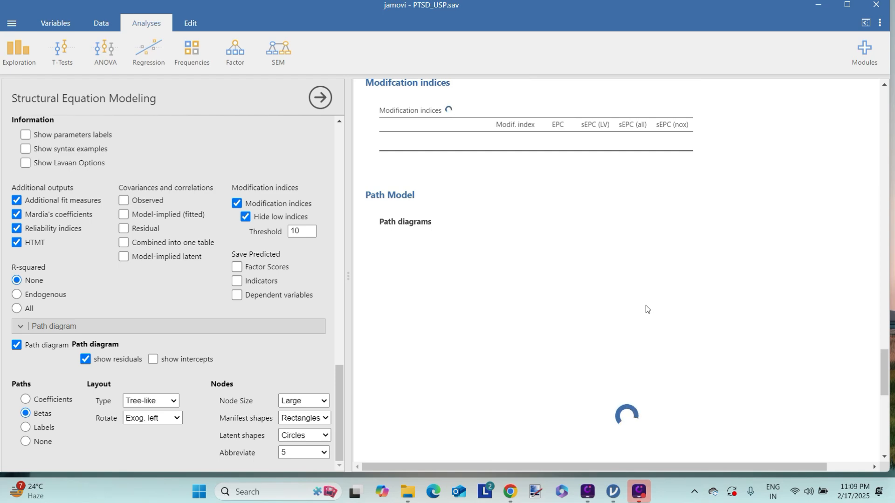
scroll(645, 306, up, 4)
scroll(645, 306, up, 10)
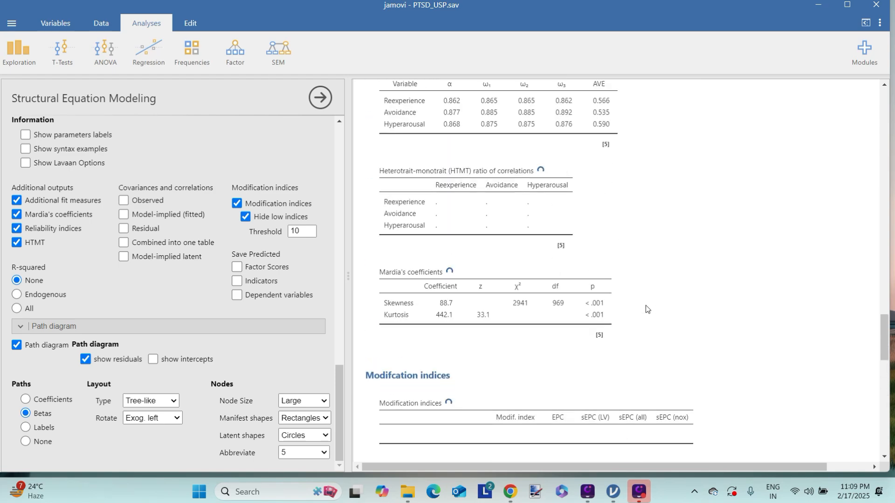
scroll(646, 308, up, 10)
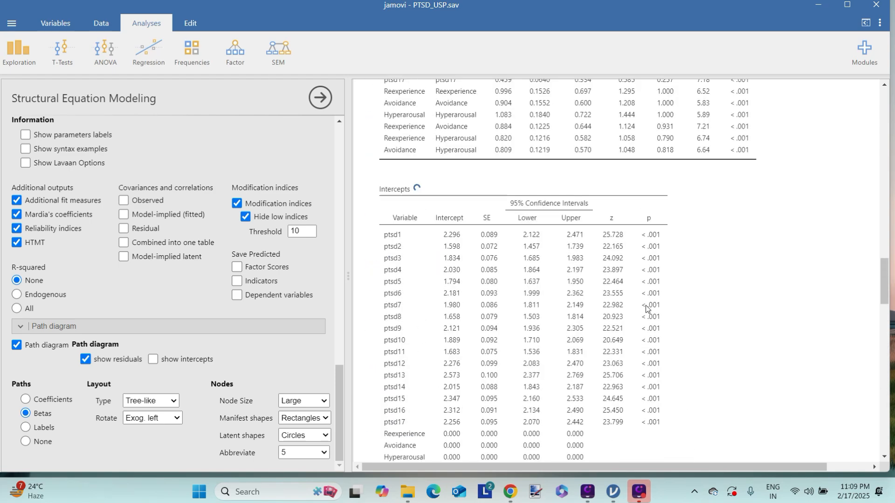
scroll(645, 305, up, 10)
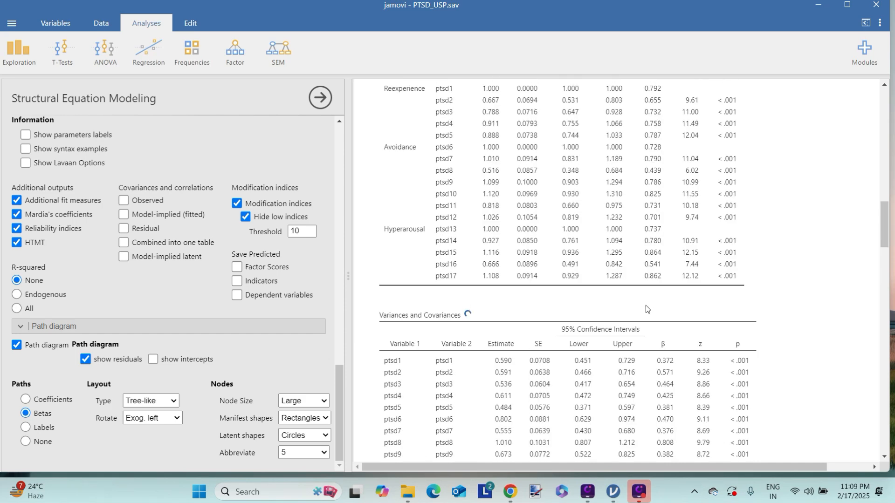
scroll(645, 305, up, 10)
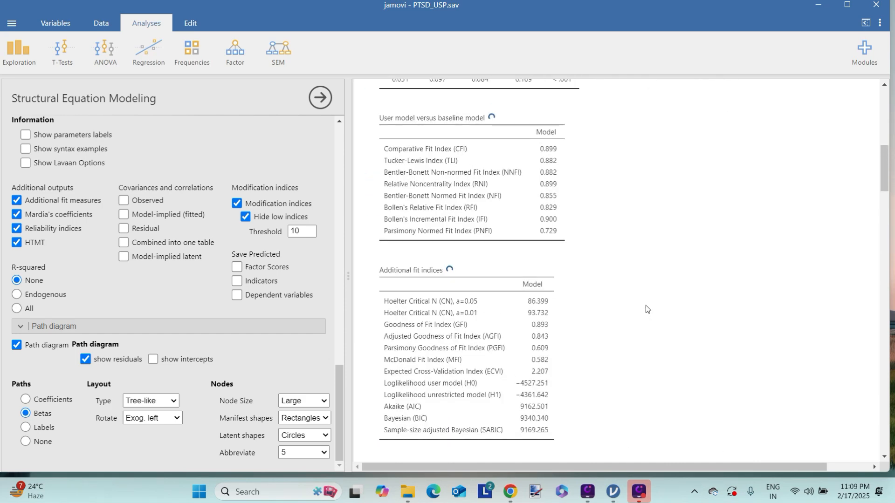
scroll(646, 306, up, 3)
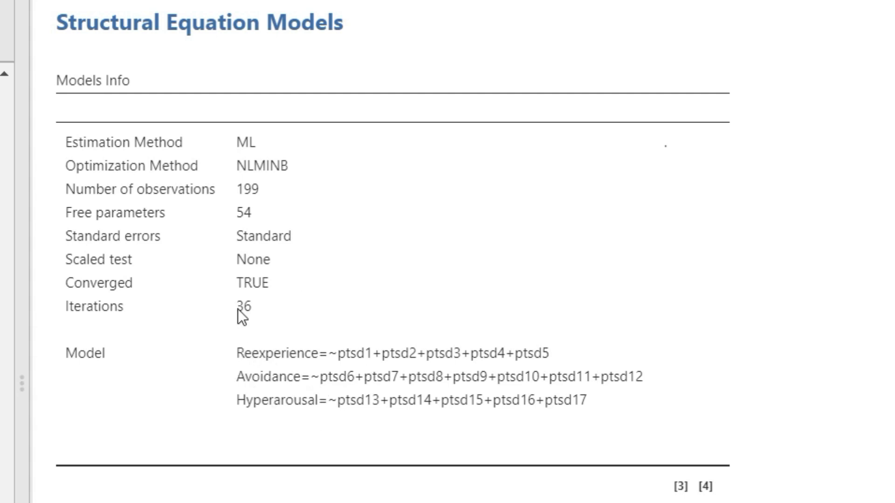
scroll(308, 320, down, 6)
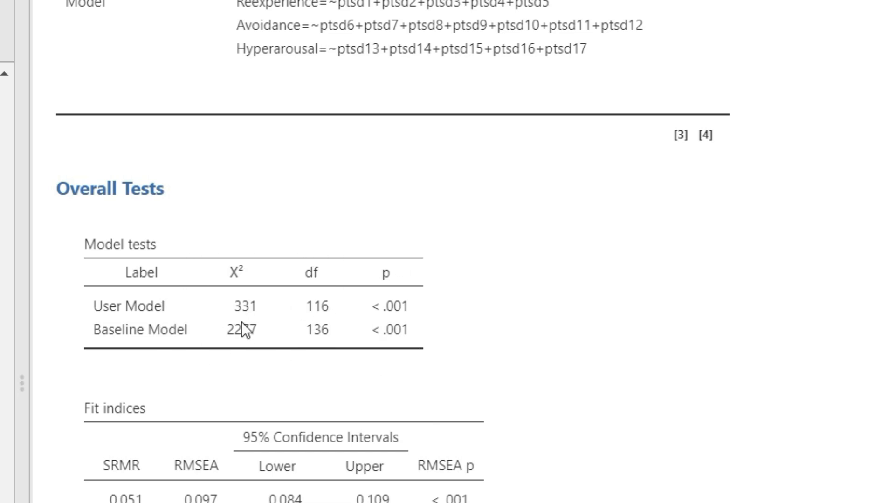
scroll(243, 329, down, 5)
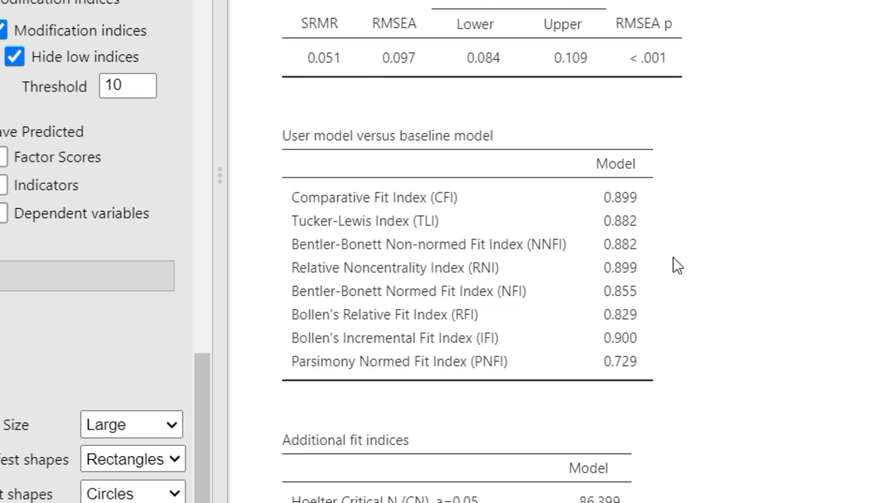
scroll(674, 238, down, 5)
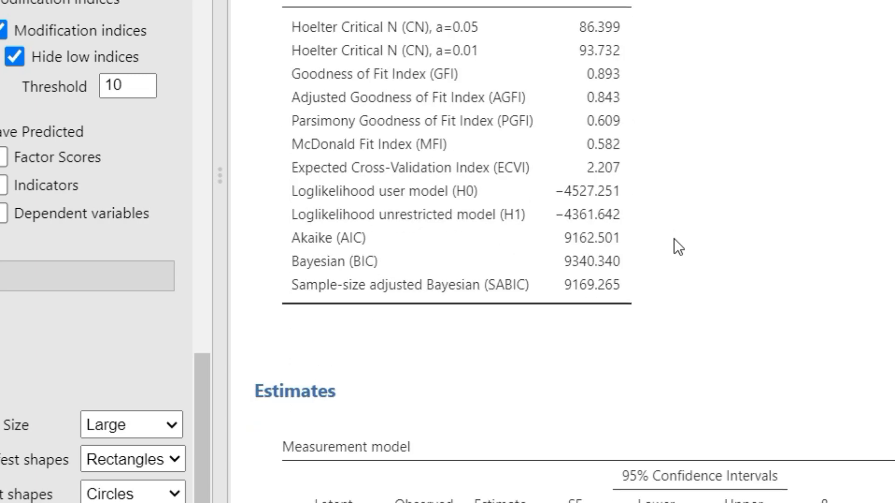
scroll(674, 238, down, 5)
scroll(690, 61, down, 8)
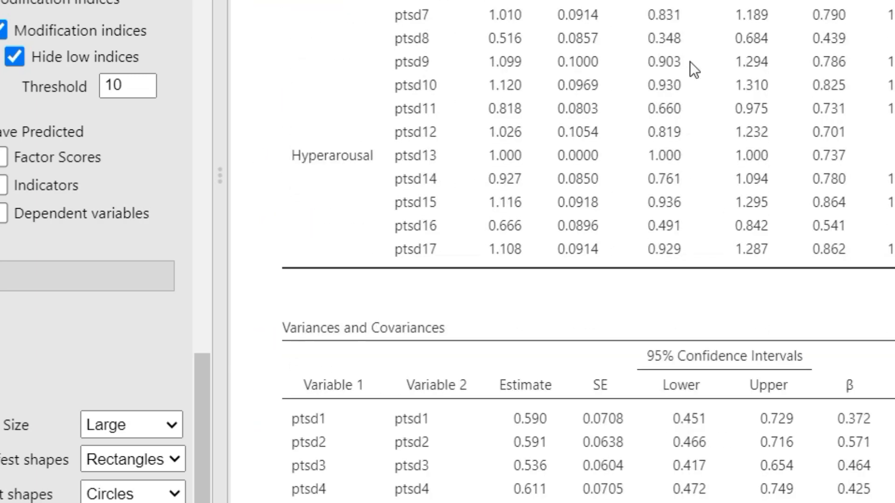
scroll(690, 61, down, 10)
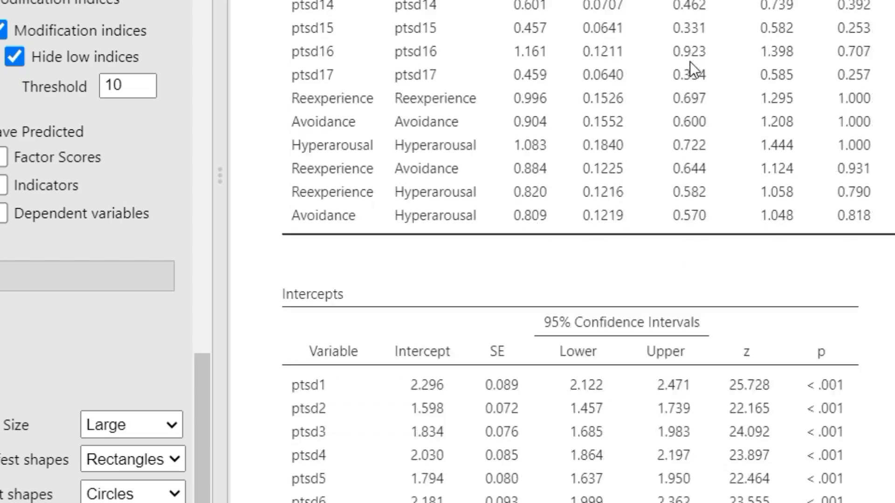
scroll(690, 61, down, 10)
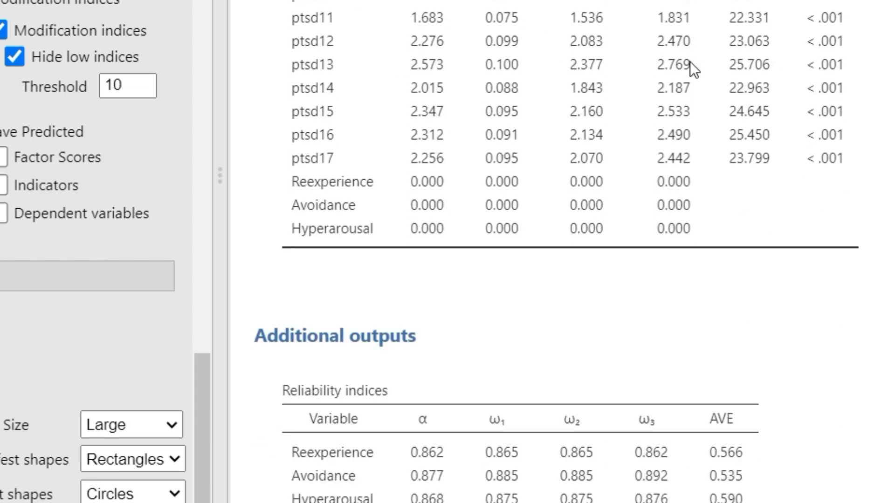
scroll(690, 61, down, 8)
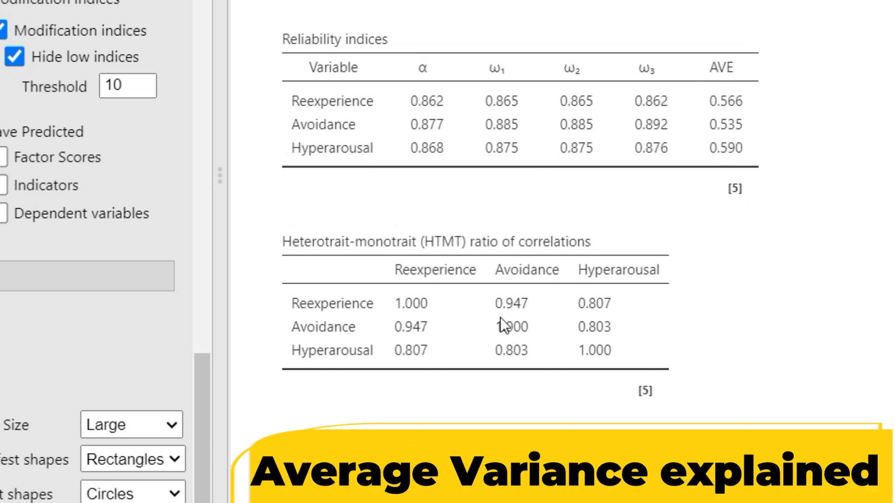
scroll(635, 279, down, 2)
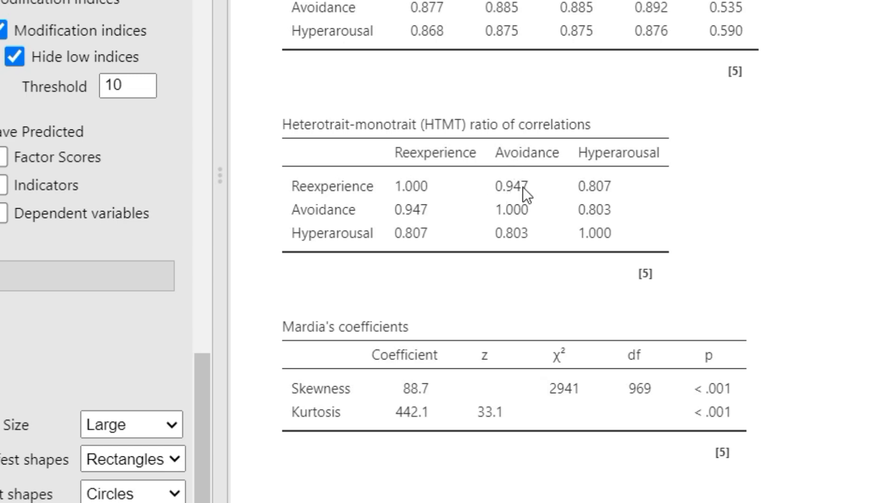
scroll(528, 179, down, 10)
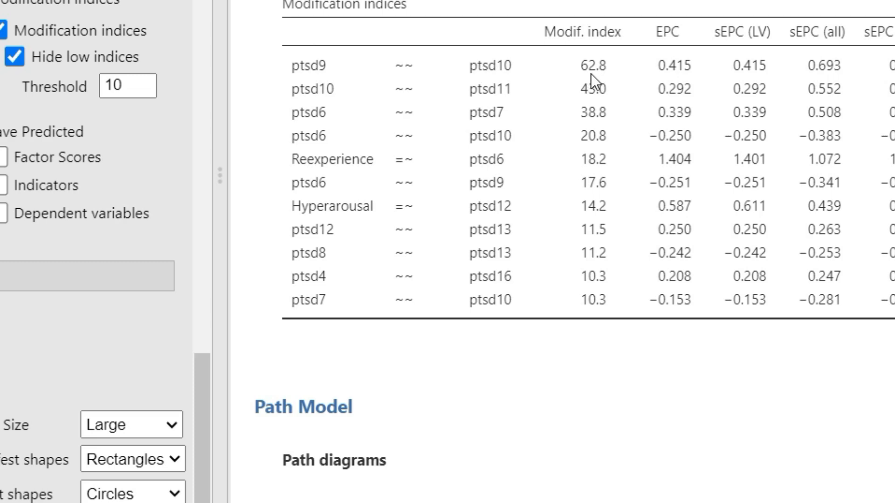
scroll(662, 104, up, 3)
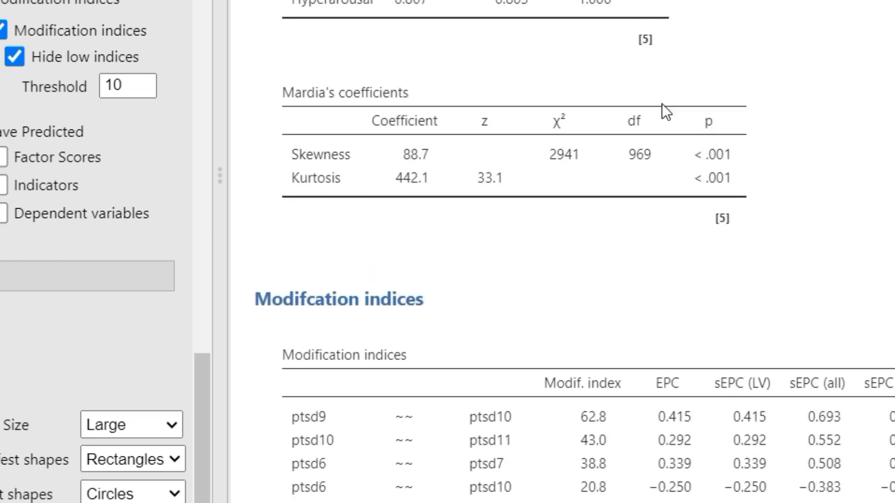
scroll(663, 104, down, 8)
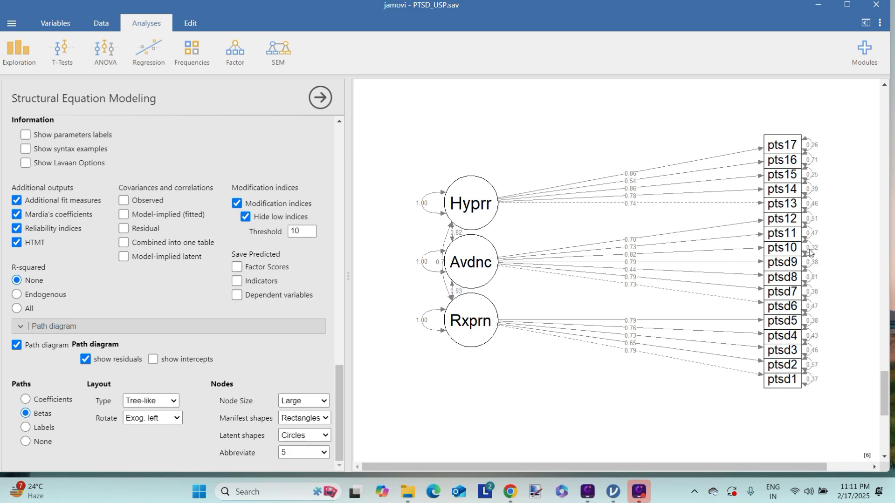
scroll(549, 284, up, 5)
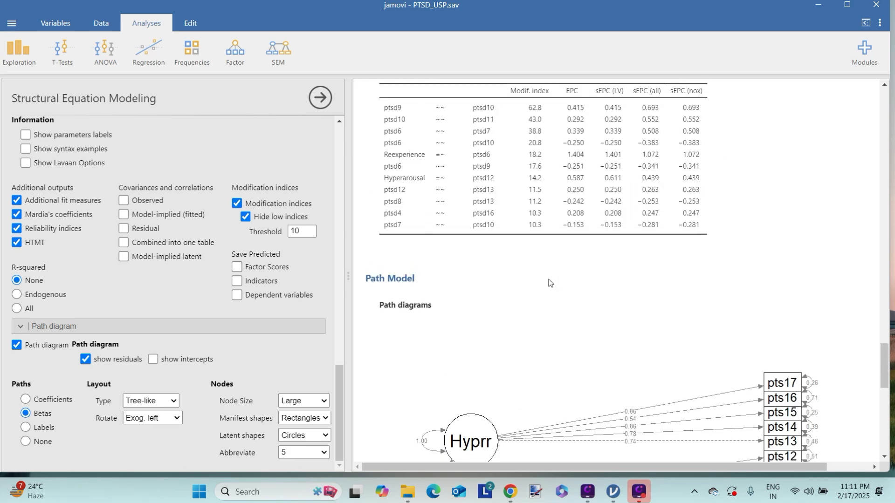
scroll(549, 284, up, 3)
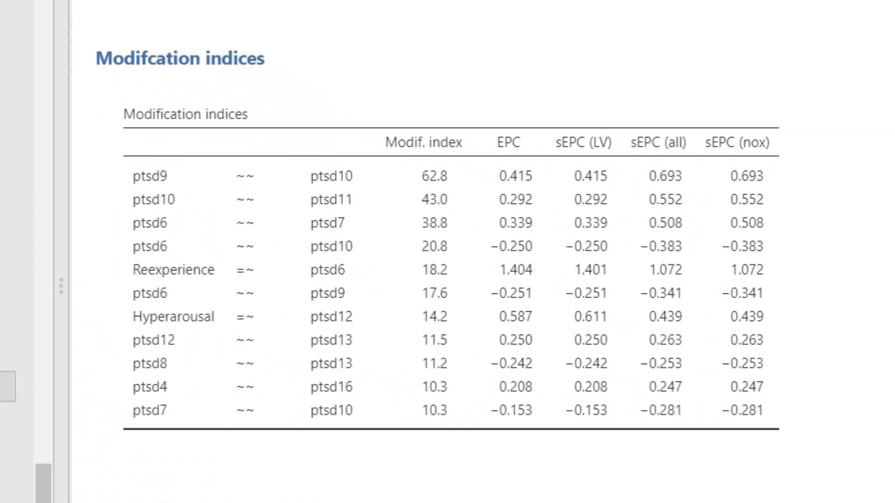
scroll(19, 252, up, 10)
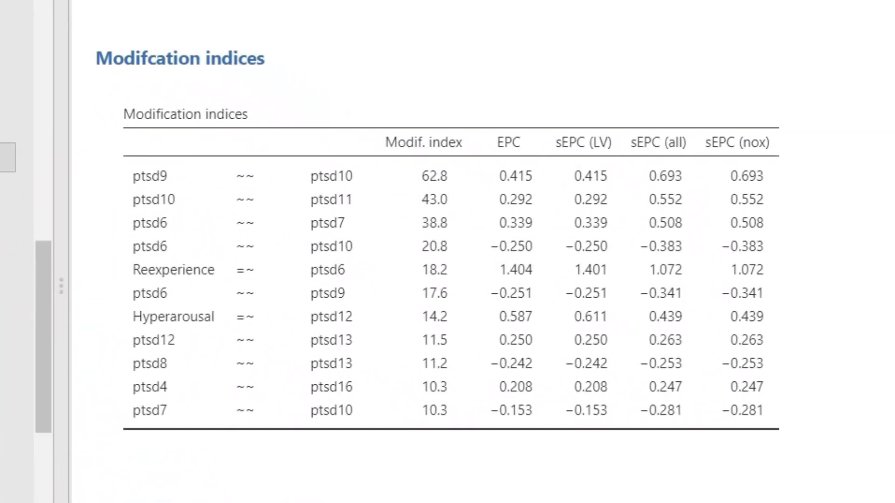
scroll(8, 258, up, 1)
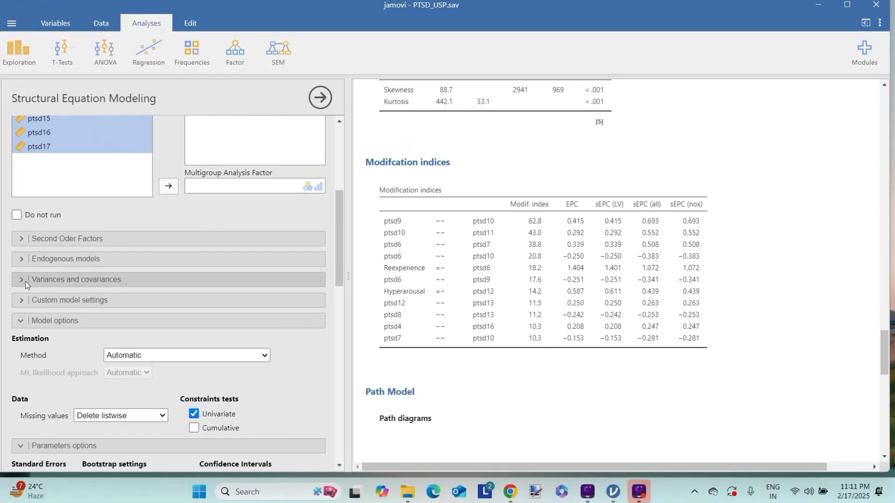
Add the ptsd9–ptsd10 pair to Variances and covariances as a residual covariance
click(22, 281)
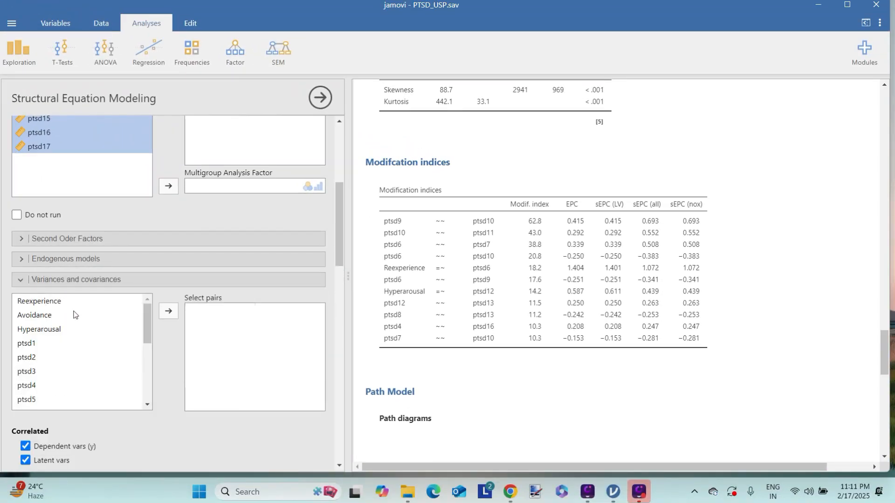
scroll(64, 359, down, 2)
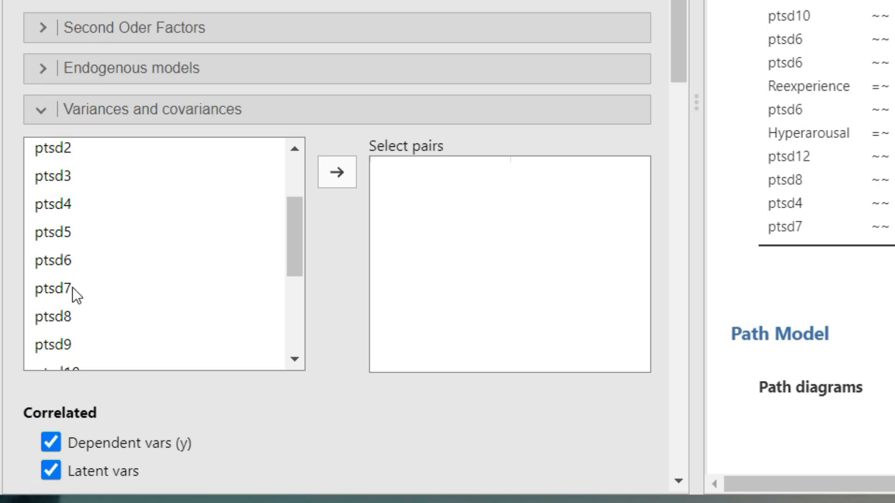
scroll(72, 287, down, 2)
click(56, 226)
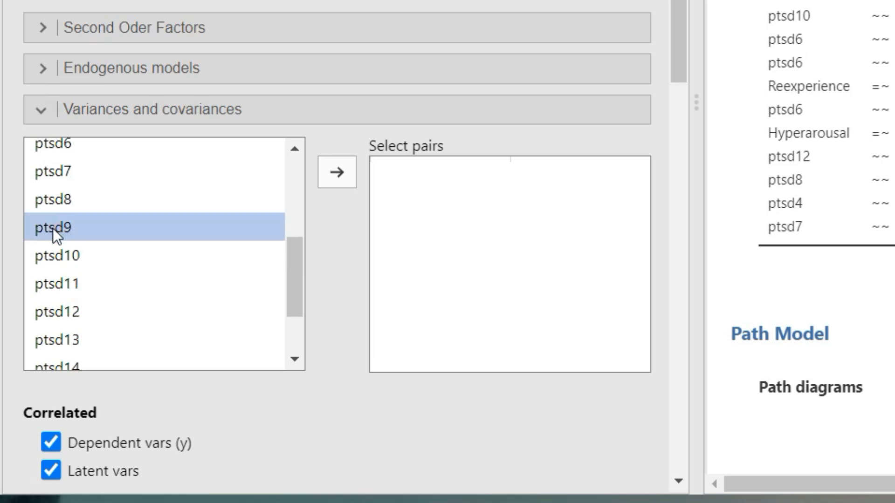
ctrl+click(69, 258)
click(343, 177)
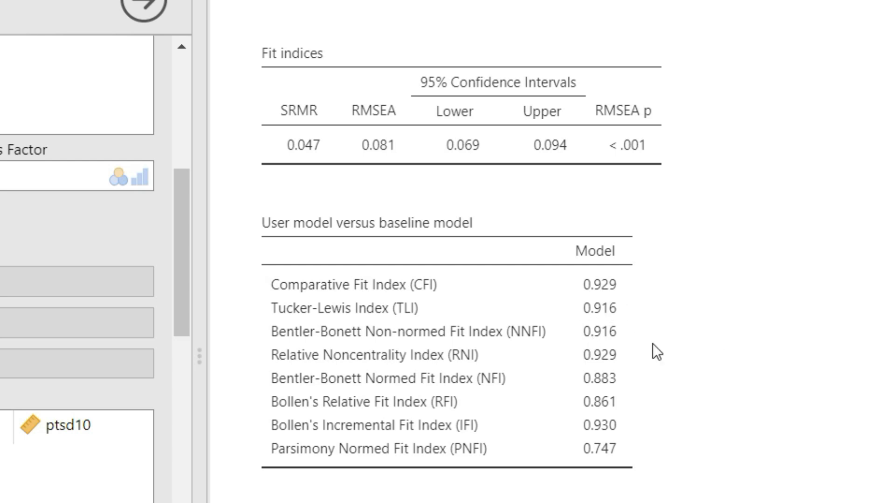
scroll(646, 336, up, 8)
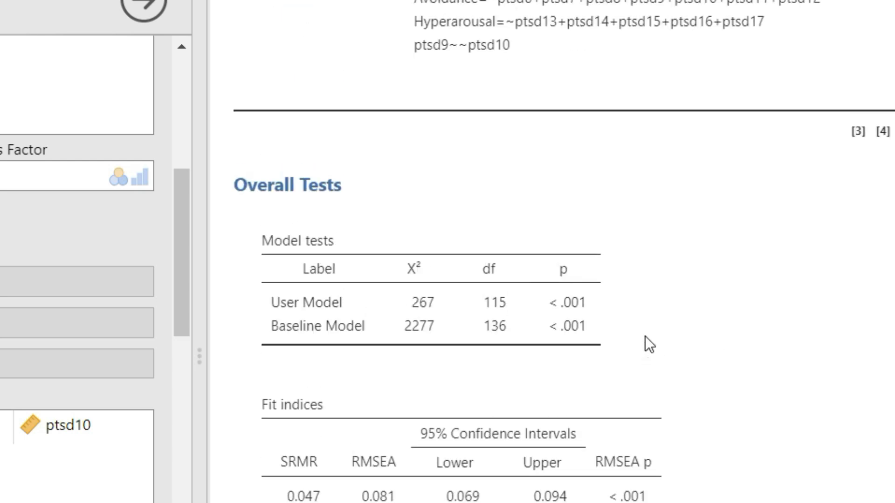
scroll(645, 336, up, 2)
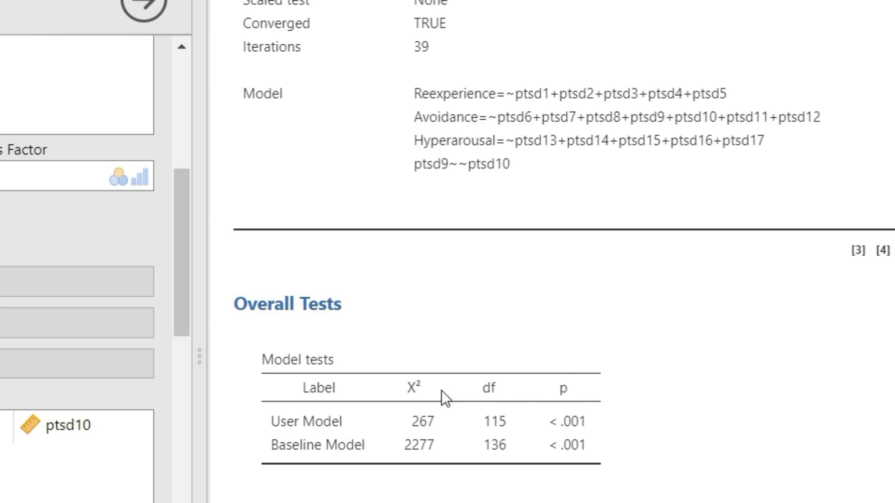
scroll(448, 402, up, 4)
scroll(449, 403, down, 9)
scroll(448, 402, down, 5)
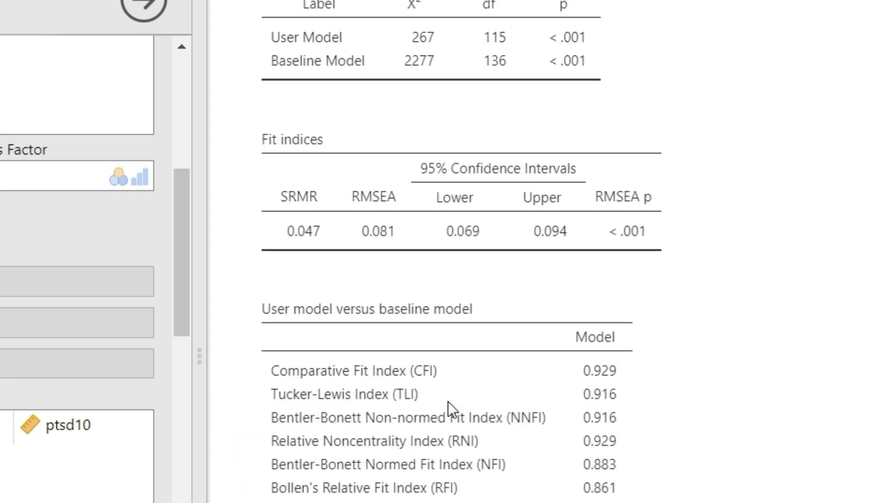
scroll(602, 318, down, 3)
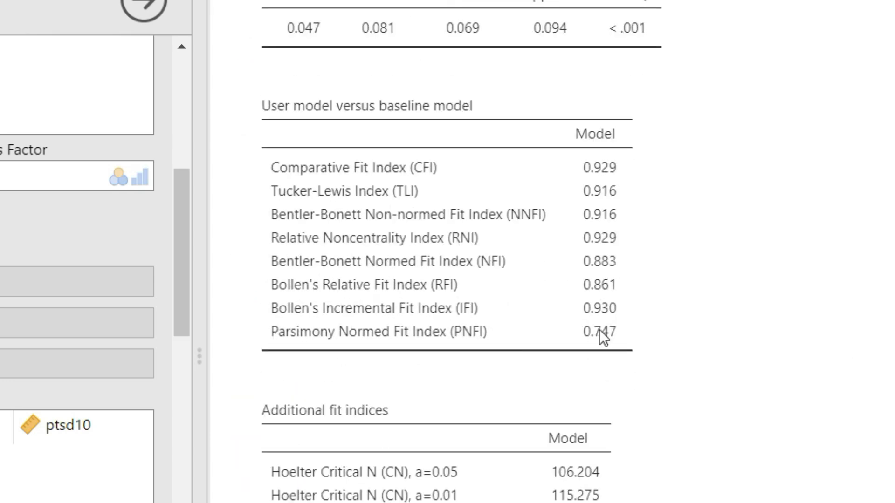
scroll(582, 468, down, 13)
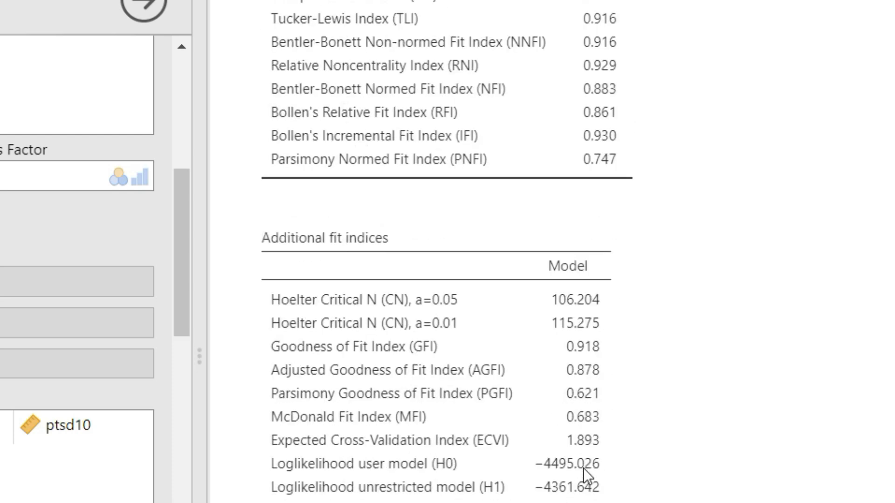
scroll(648, 406, down, 17)
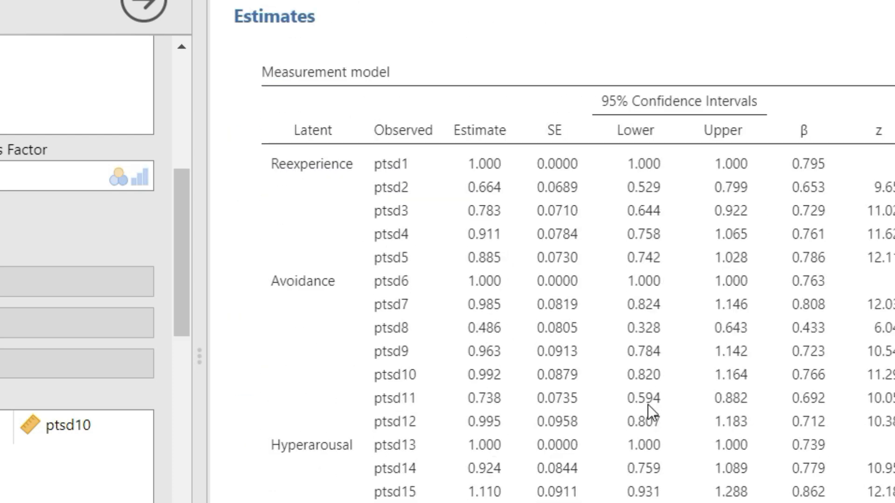
scroll(649, 406, down, 20)
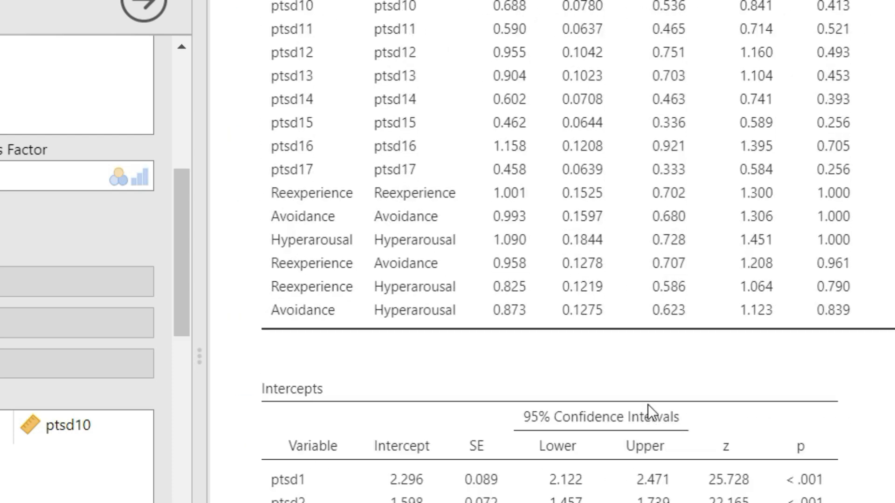
scroll(649, 405, down, 11)
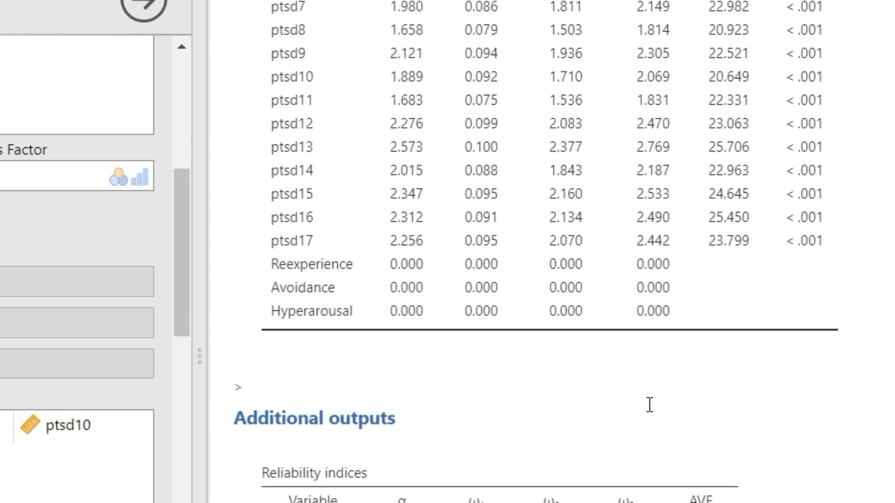
scroll(650, 405, down, 1)
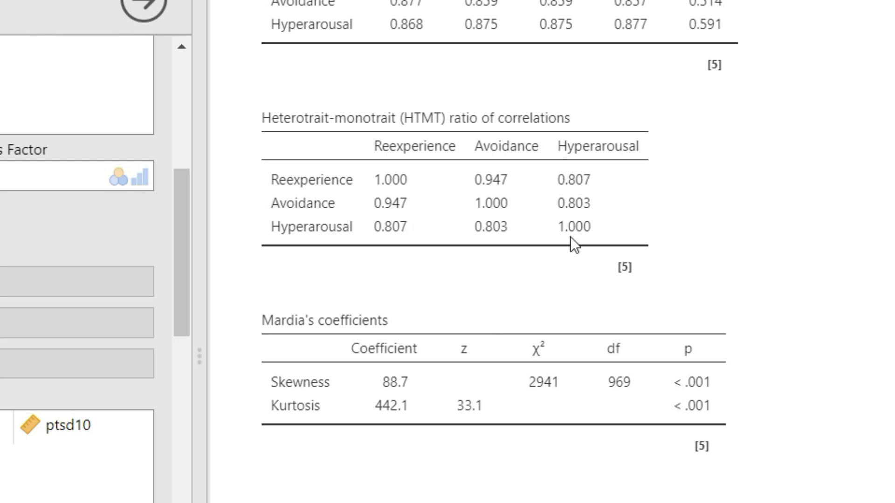
scroll(761, 374, down, 5)
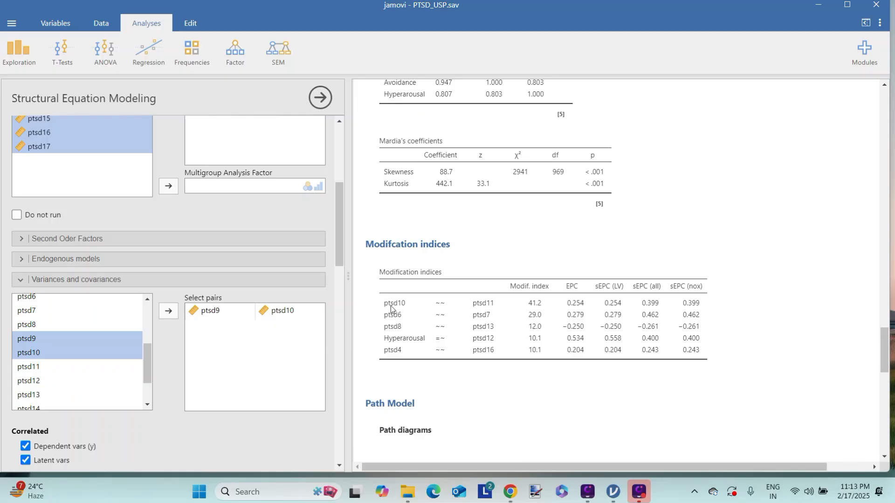
scroll(725, 279, down, 5)
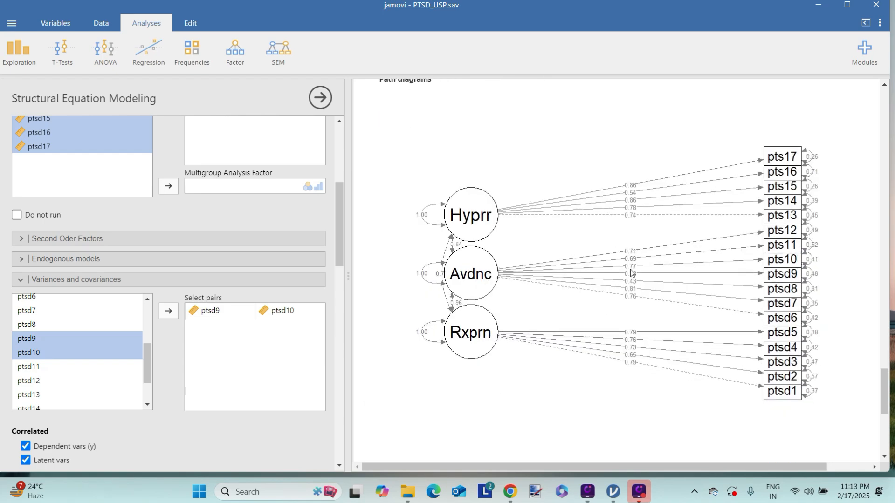
scroll(631, 271, up, 5)
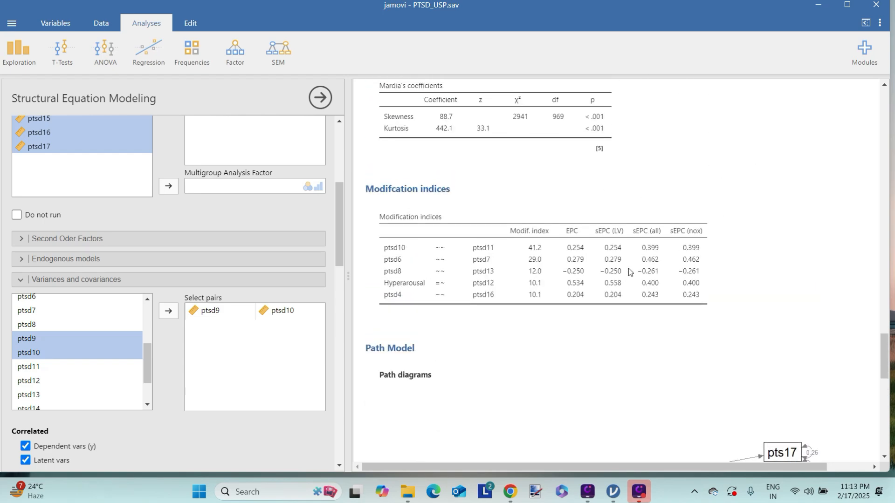
scroll(628, 268, up, 3)
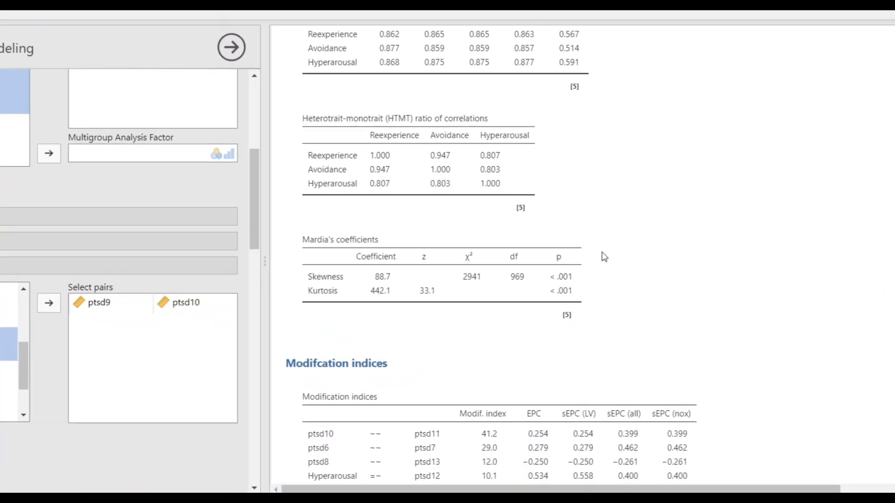
scroll(605, 257, down, 2)
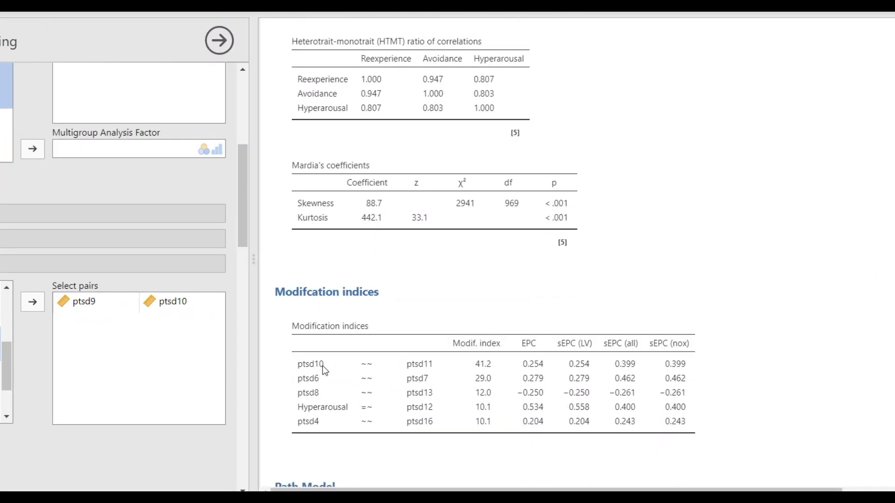
scroll(553, 347, down, 8)
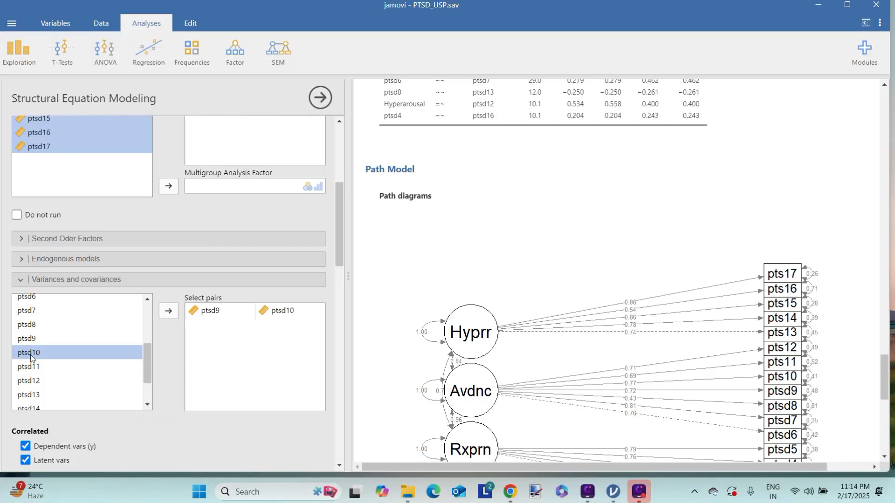
Add the ptsd10–ptsd11 residual covariance pair and scroll up to the refit's fit indices
ctrl+click(36, 368)
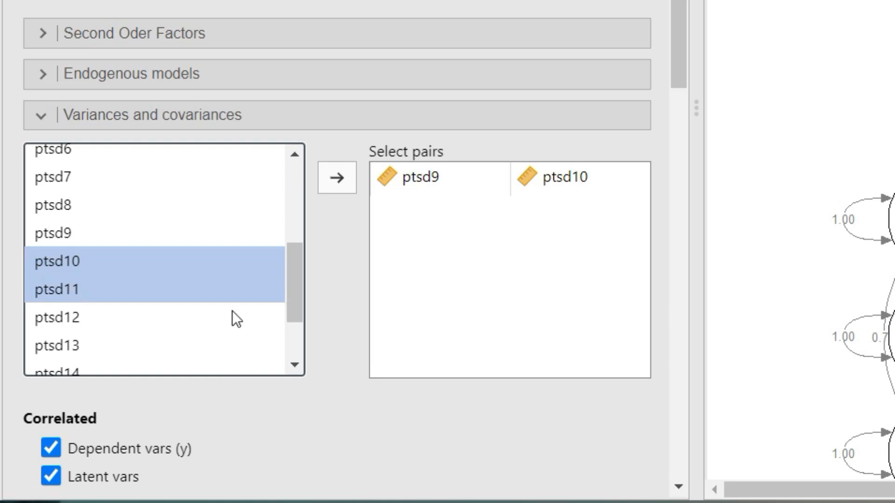
click(329, 183)
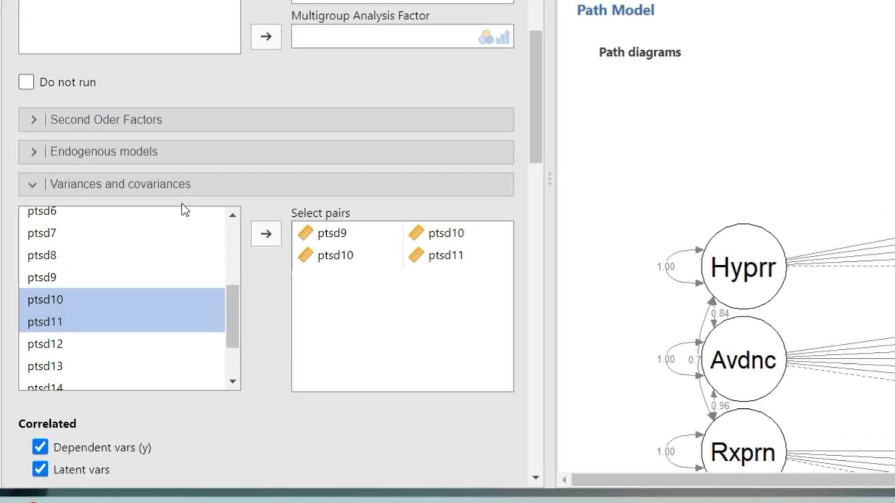
scroll(476, 279, up, 7)
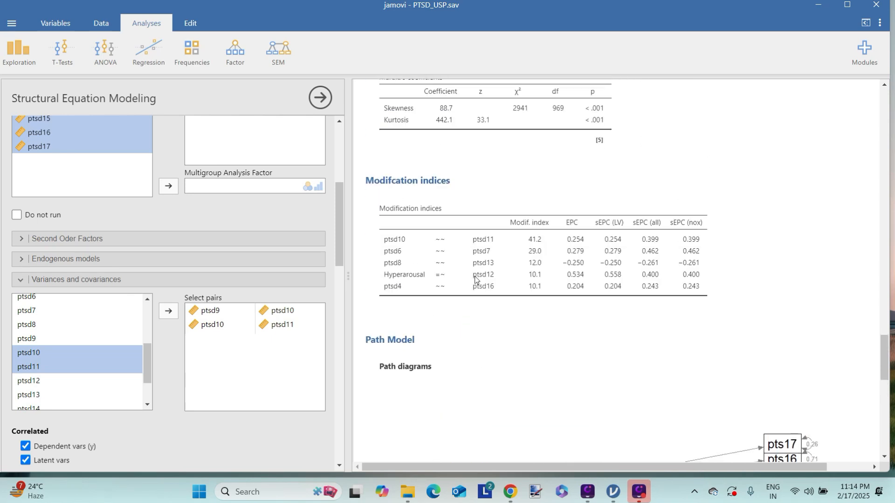
scroll(476, 280, up, 12)
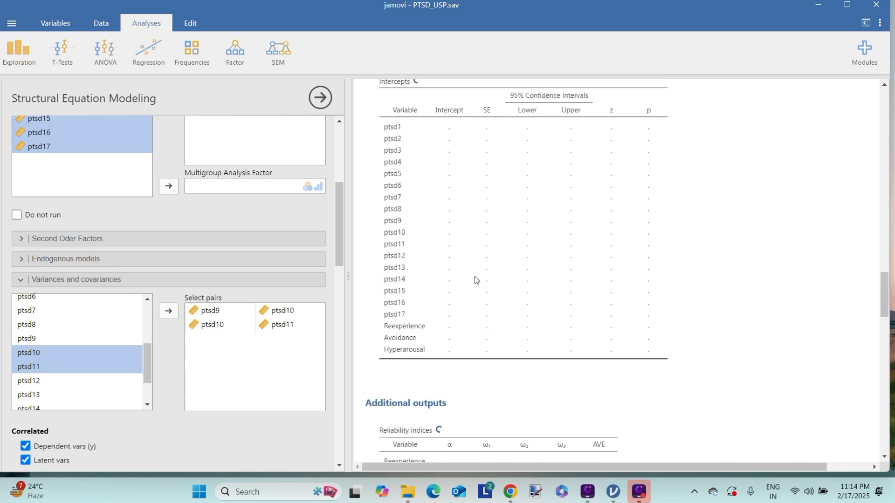
scroll(481, 303, up, 9)
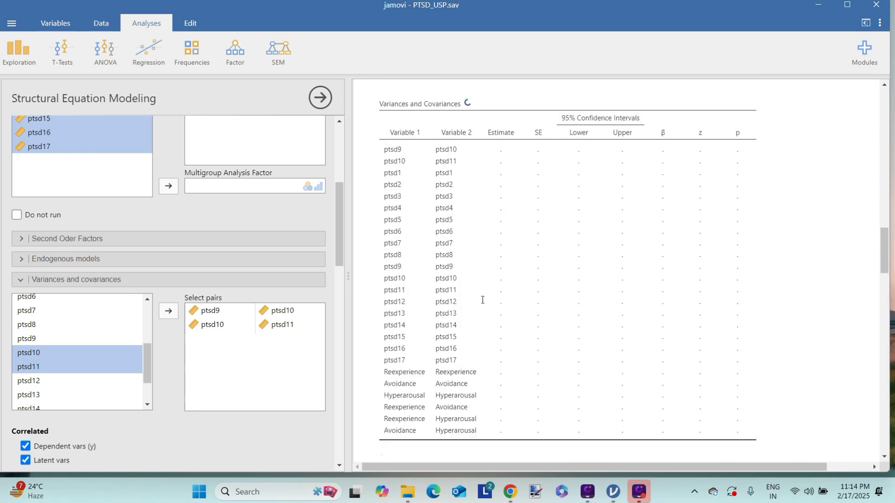
scroll(482, 304, up, 8)
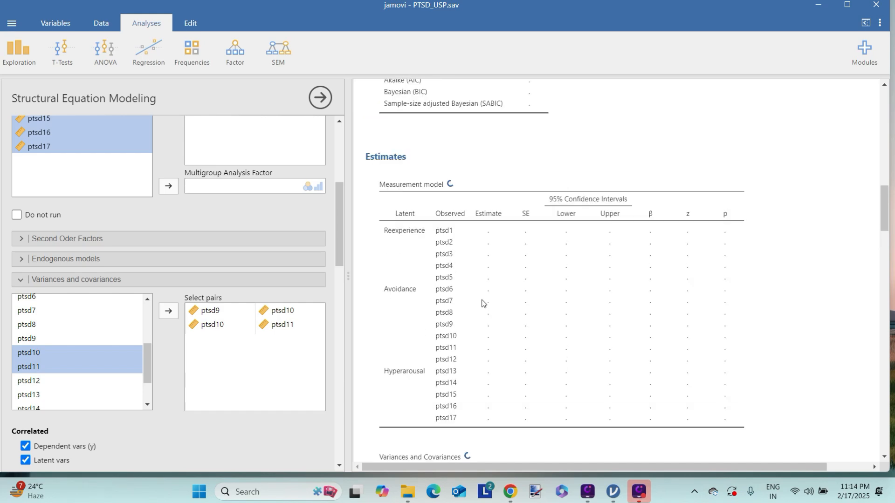
scroll(482, 304, up, 3)
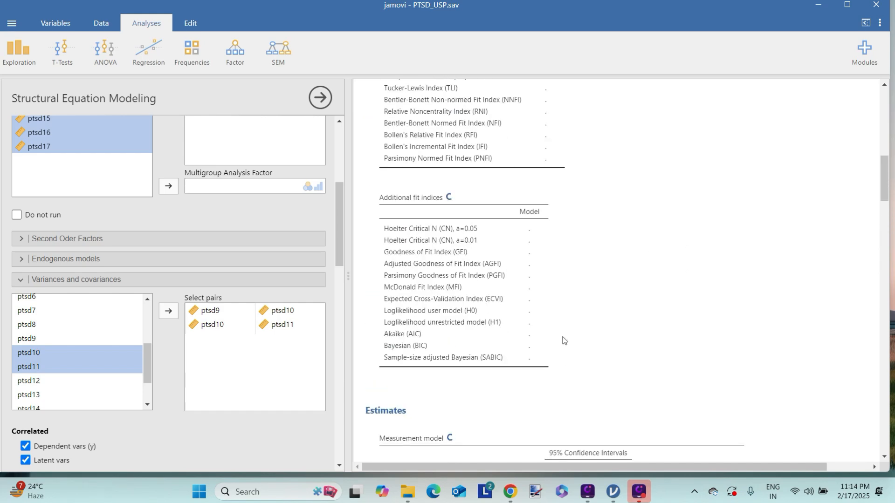
scroll(563, 339, up, 4)
scroll(563, 339, up, 2)
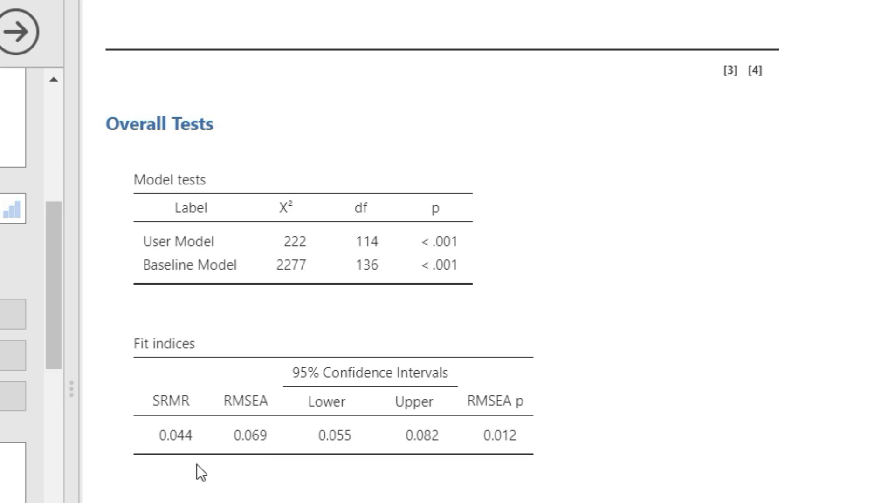
scroll(408, 429, down, 5)
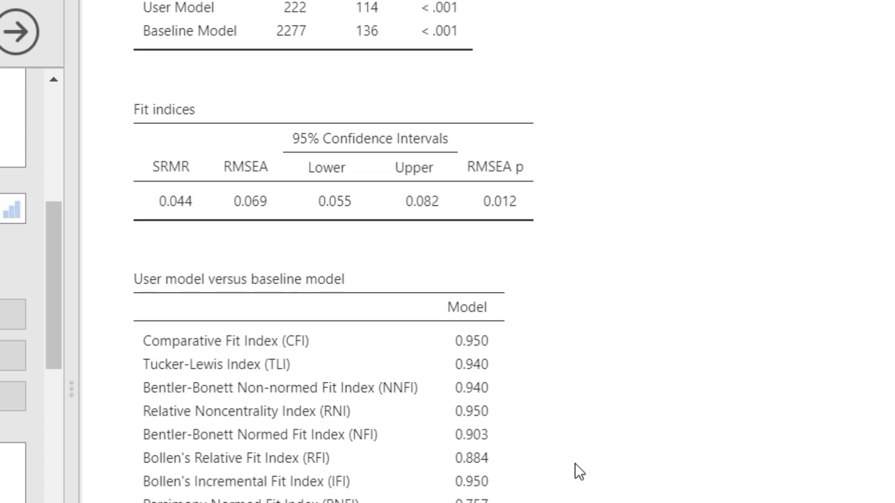
scroll(575, 464, down, 7)
scroll(575, 463, up, 15)
scroll(574, 463, up, 7)
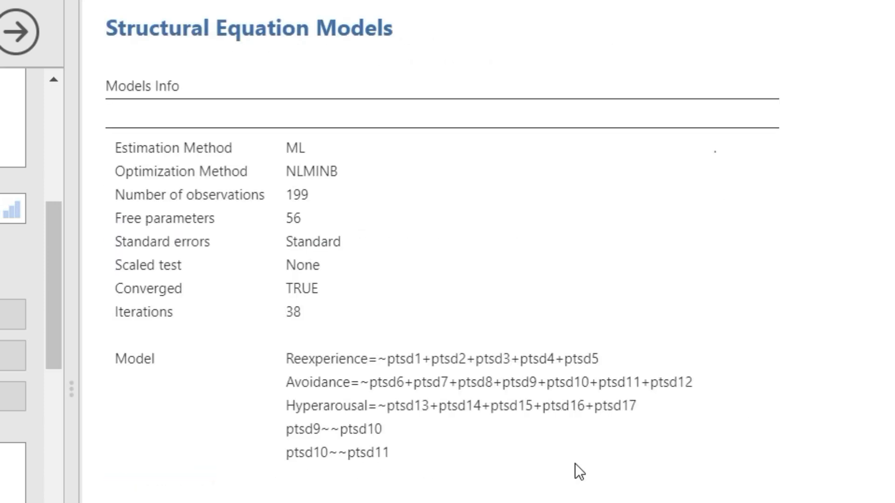